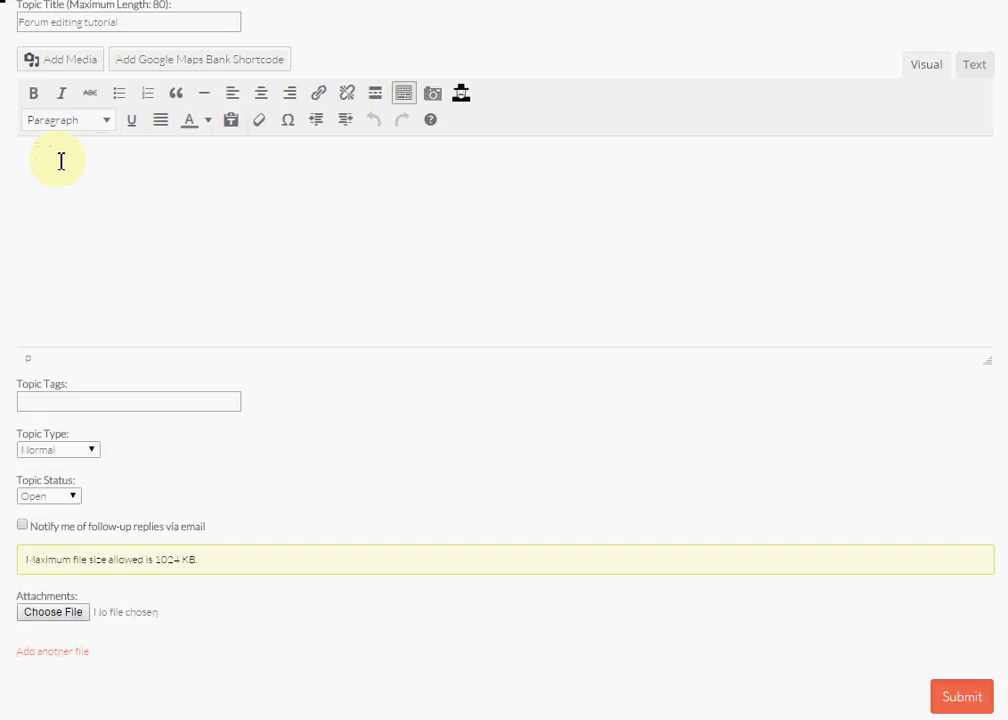
Enter "Test sentence." in the body of the new forum topic
type("Test sentence.")
Make the test sentence in the topic body bold
left_click_drag(128, 160, 22, 154)
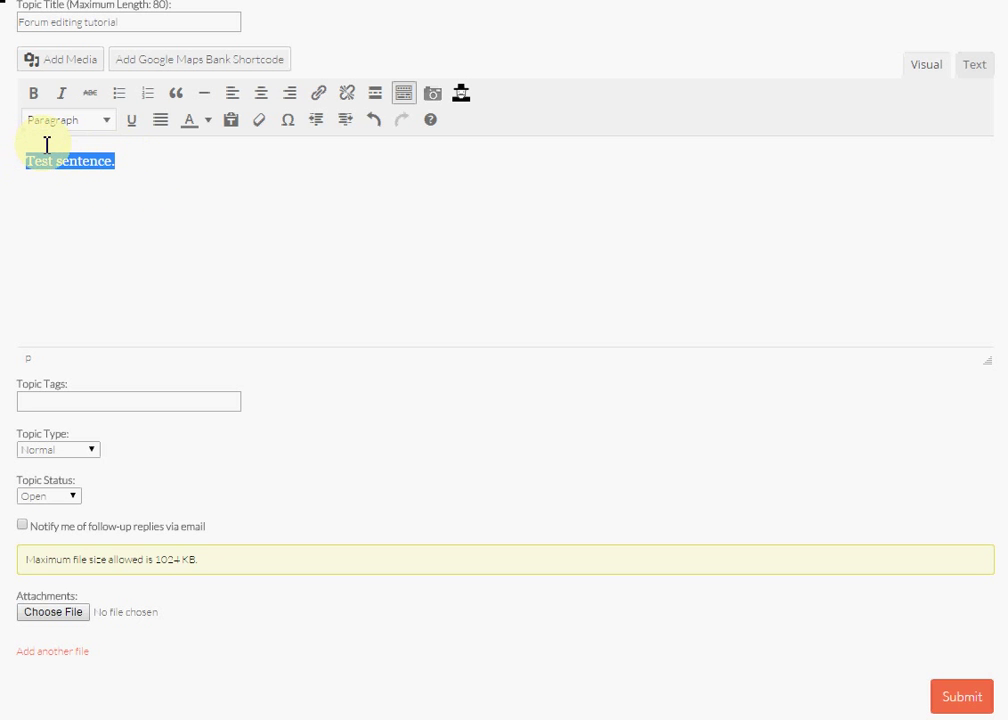
left_click(36, 97)
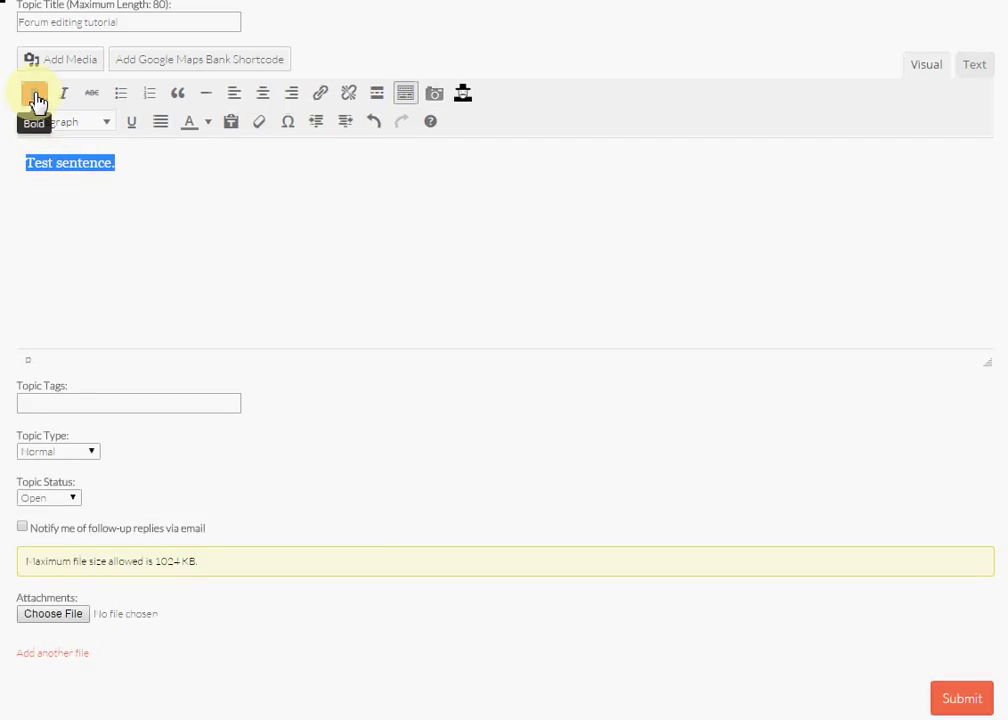
left_click(64, 98)
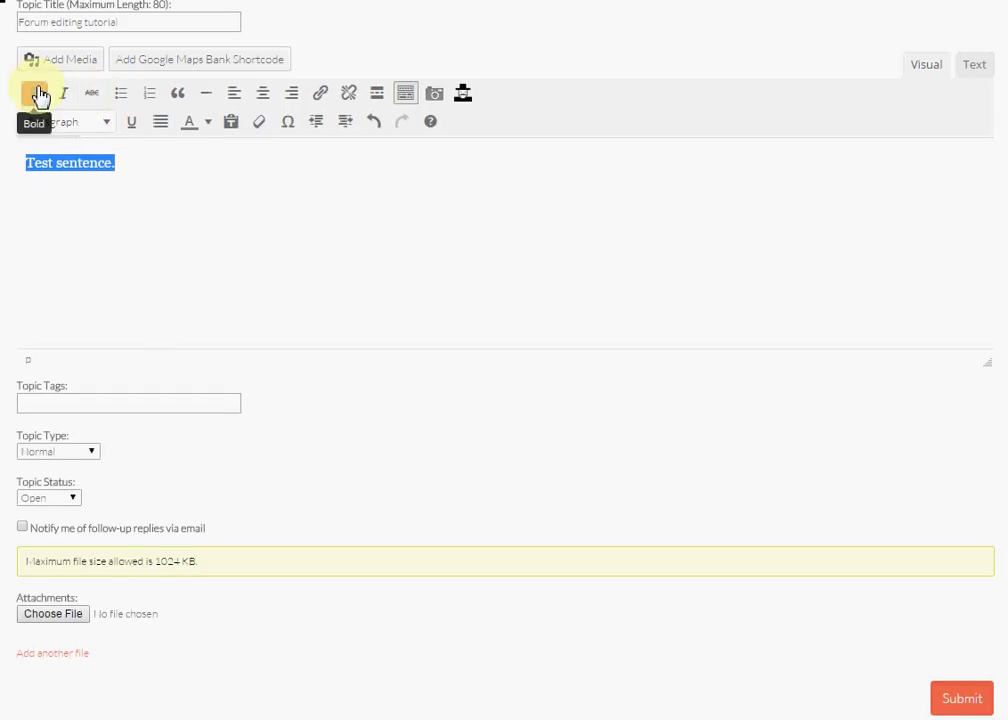
left_click(38, 95)
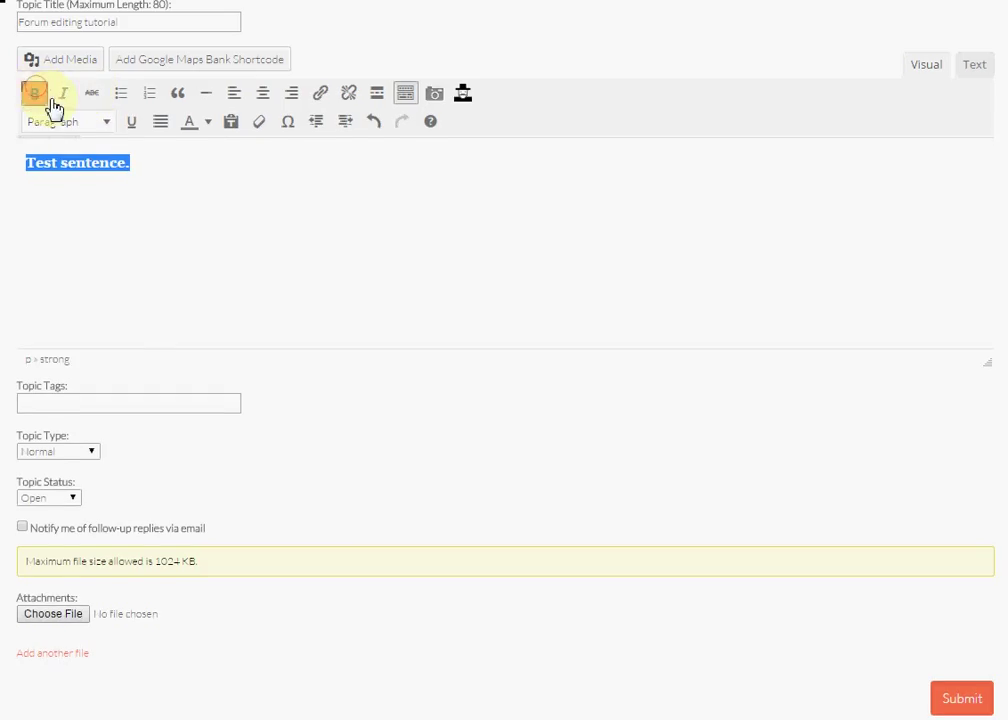
left_click(158, 160)
left_click(152, 158)
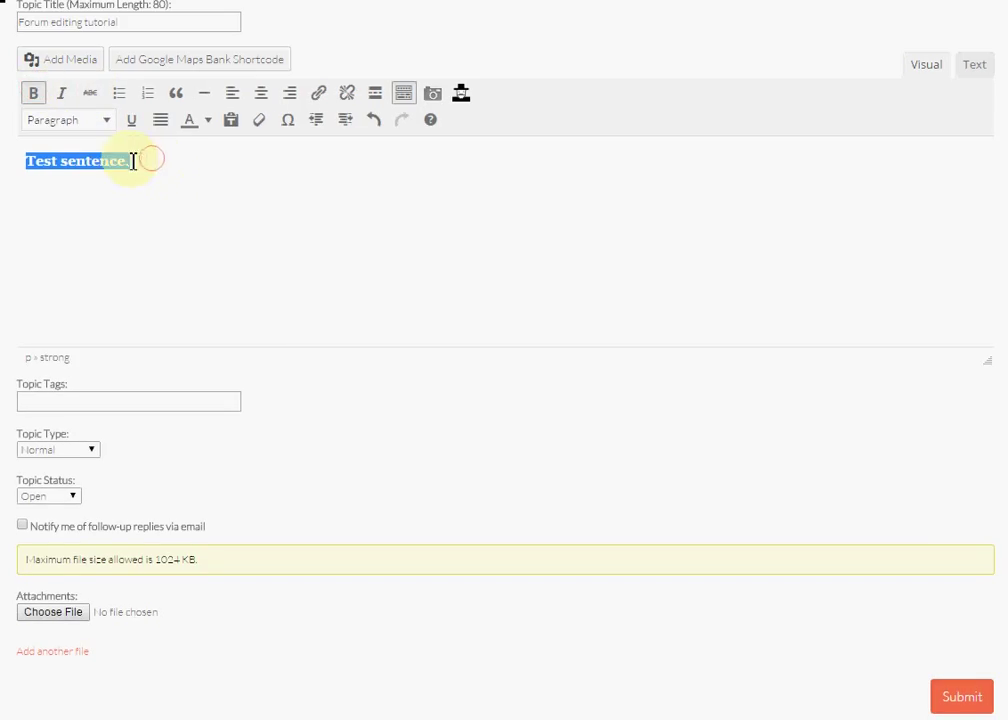
left_click(137, 161)
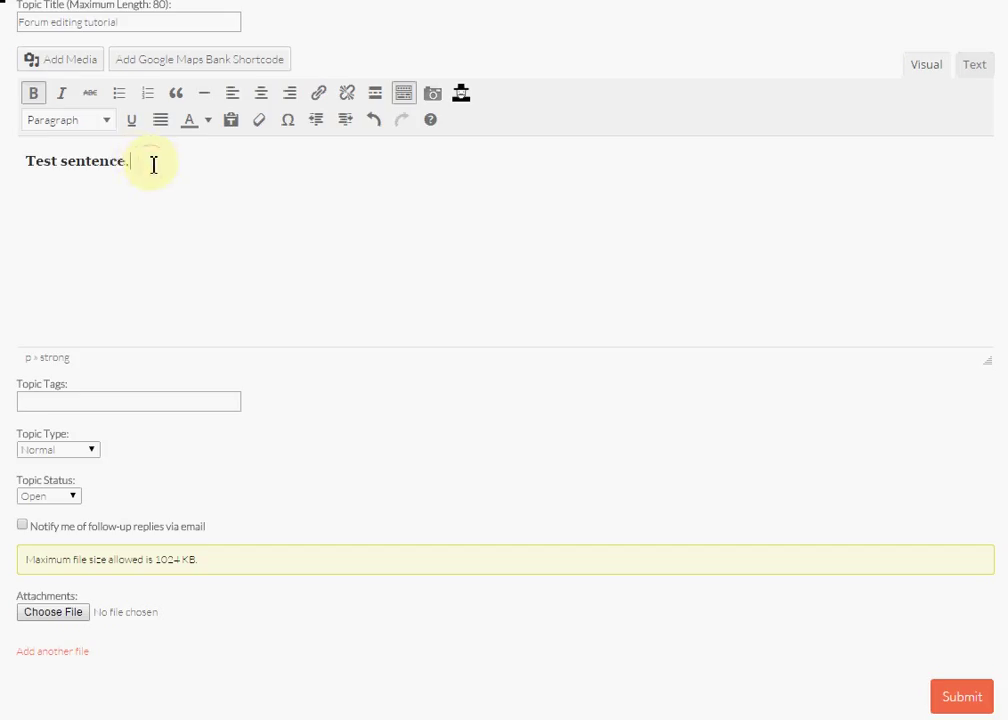
Italicize the bold test sentence
left_click_drag(150, 162, 24, 160)
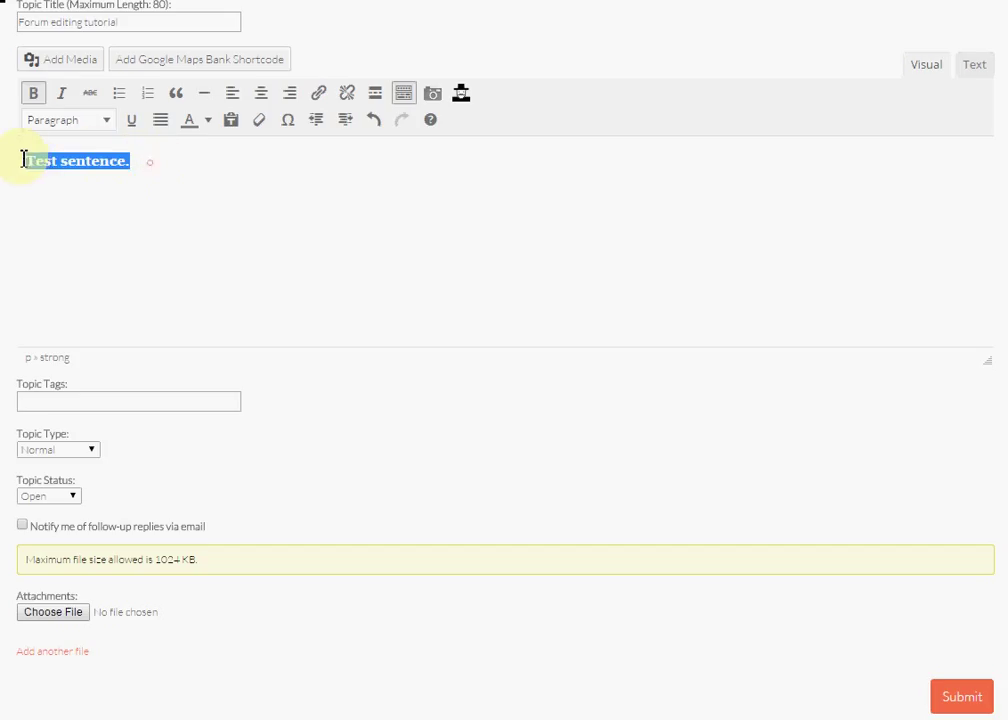
left_click(66, 94)
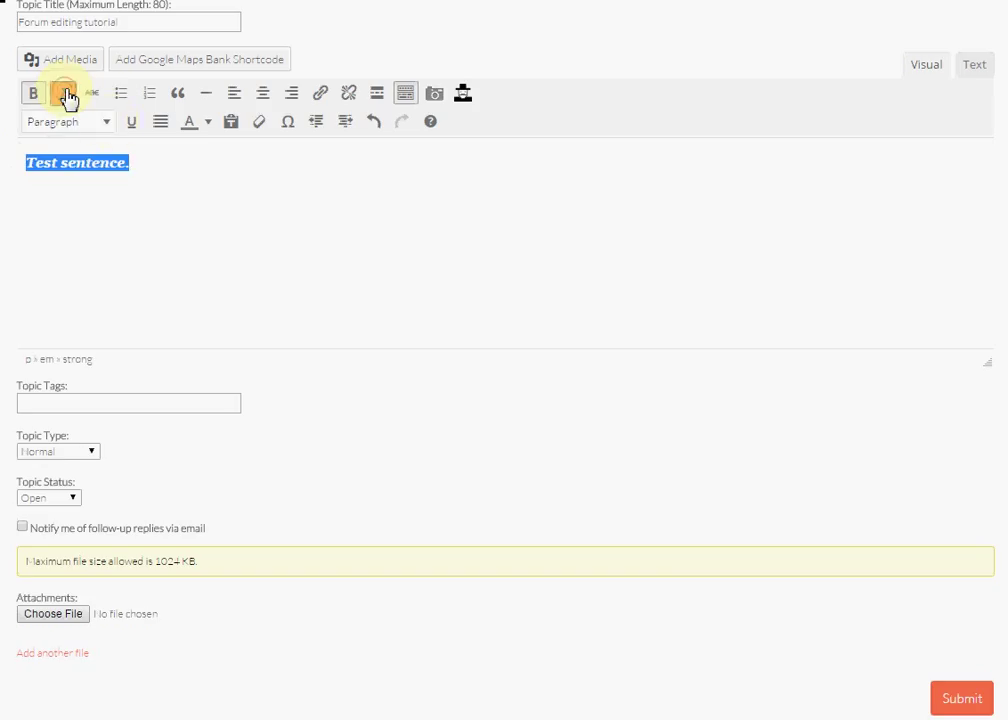
left_click(141, 161)
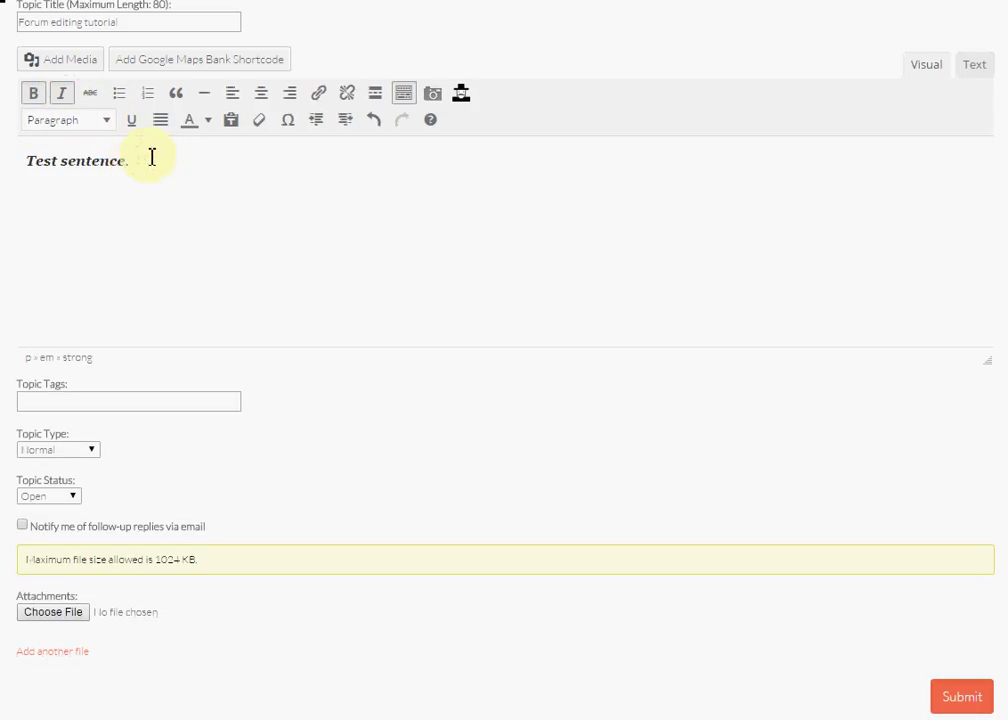
Apply strikethrough to the bold italic test sentence
left_click_drag(140, 162, 27, 153)
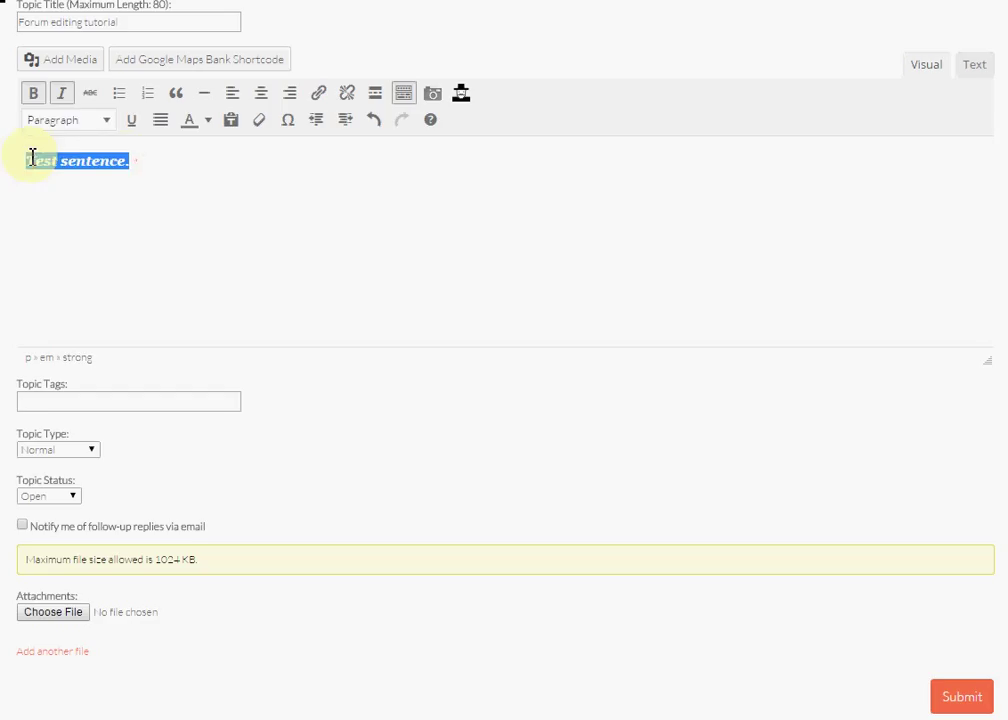
left_click(90, 94)
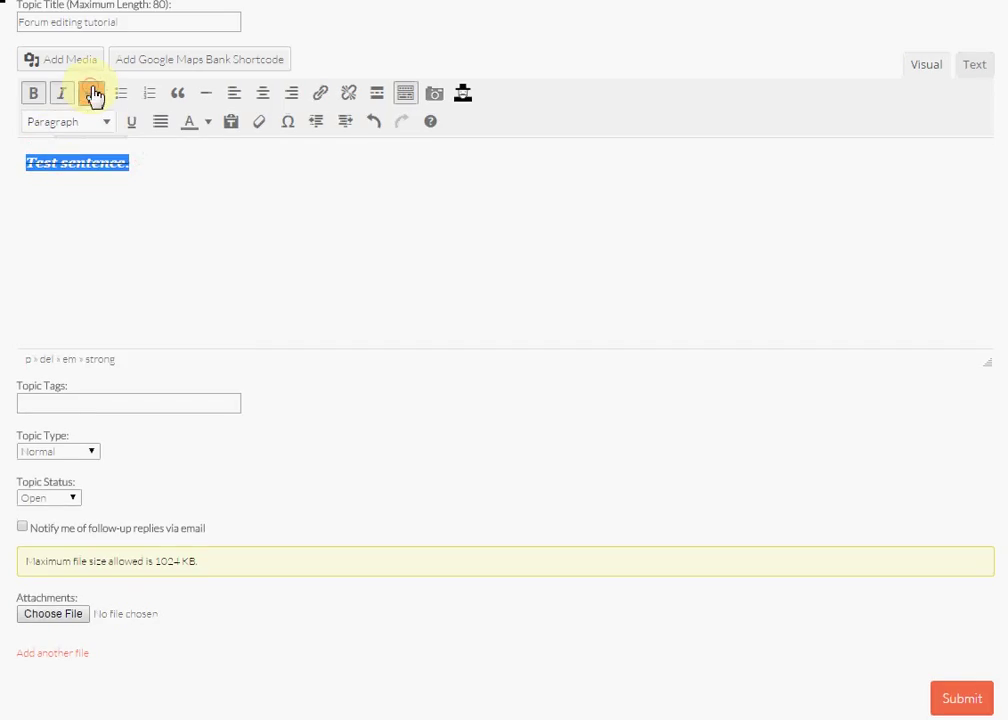
left_click(92, 94)
left_click(93, 95)
left_click(155, 155)
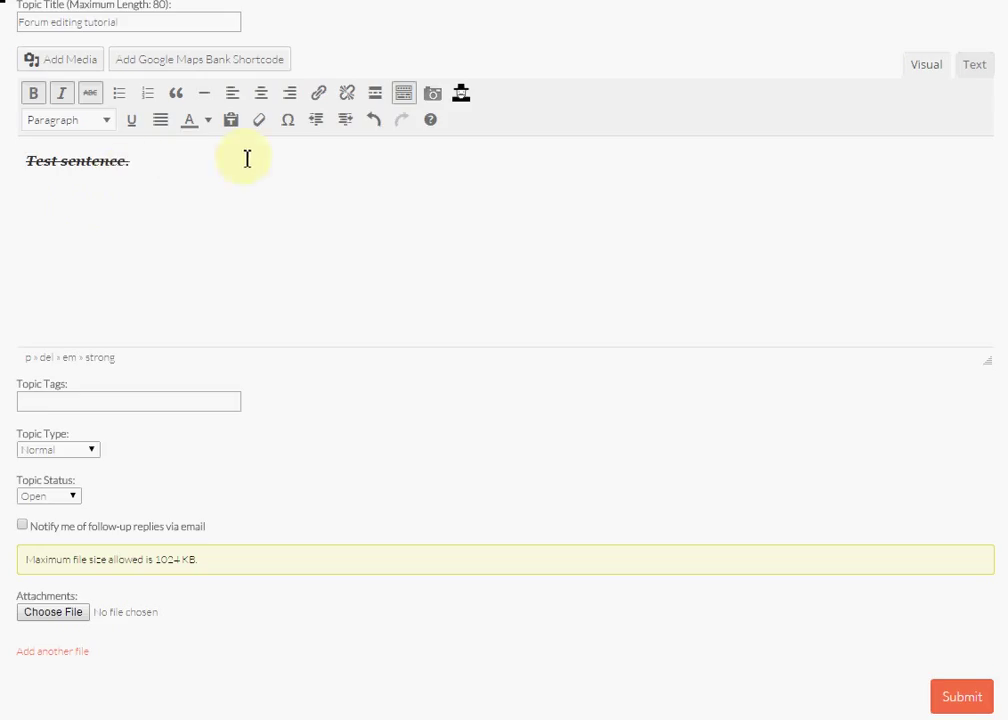
Undo the strikethrough, italic and bold formatting of the test sentence, redoing the strikethrough once along the way
left_click(377, 128)
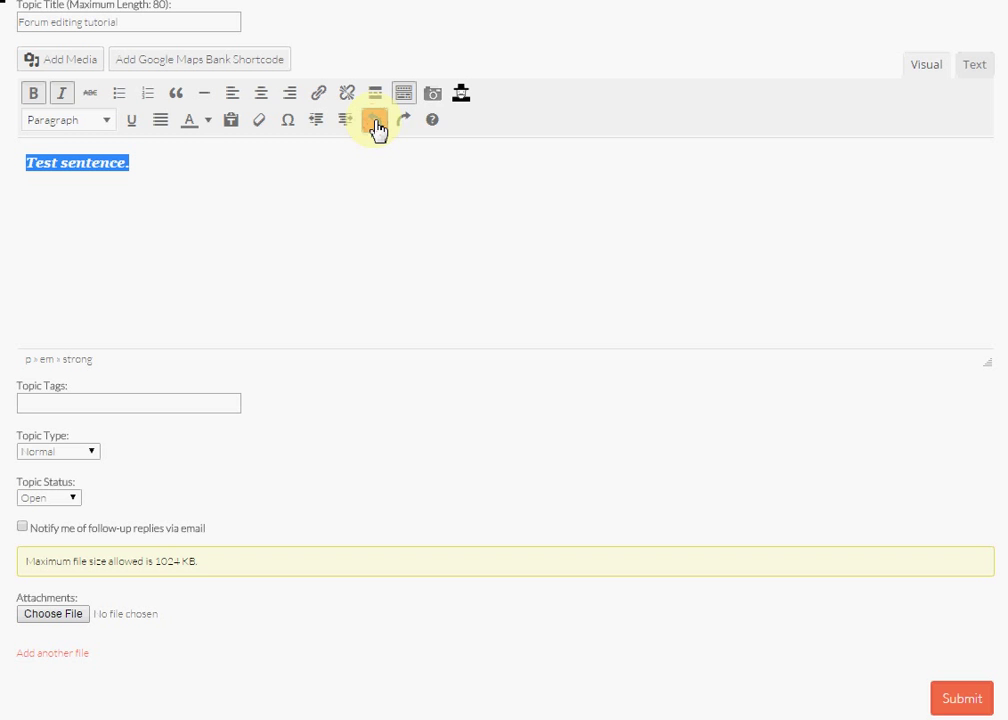
key("ctrl+y")
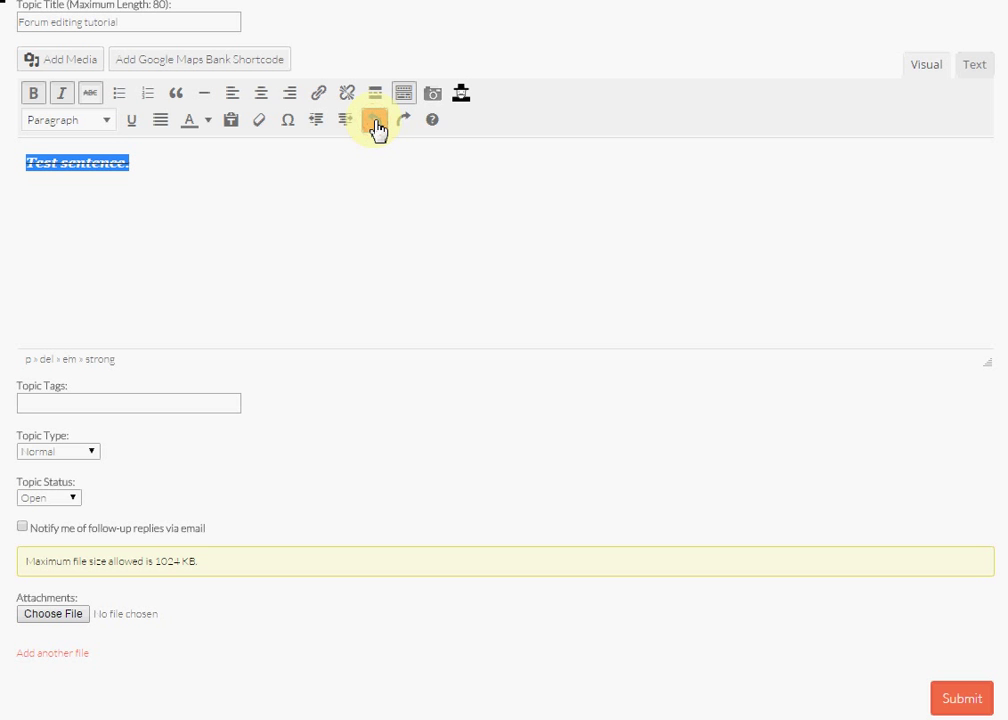
left_click(377, 128)
left_click(377, 128)
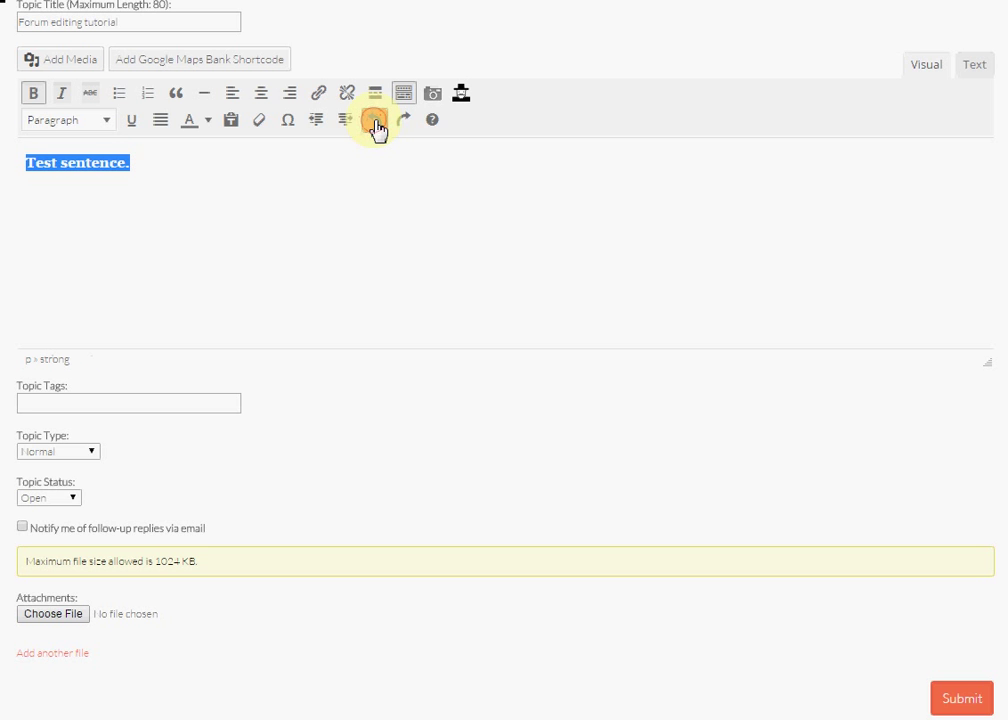
left_click(377, 128)
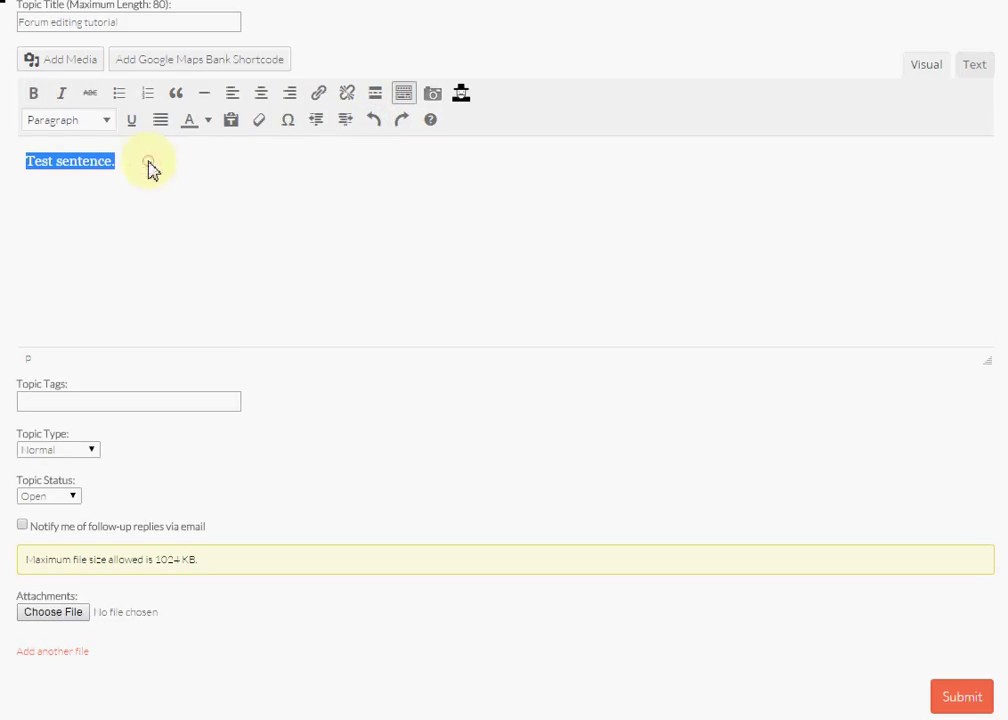
Redo the bold formatting of the test sentence
left_click(121, 162)
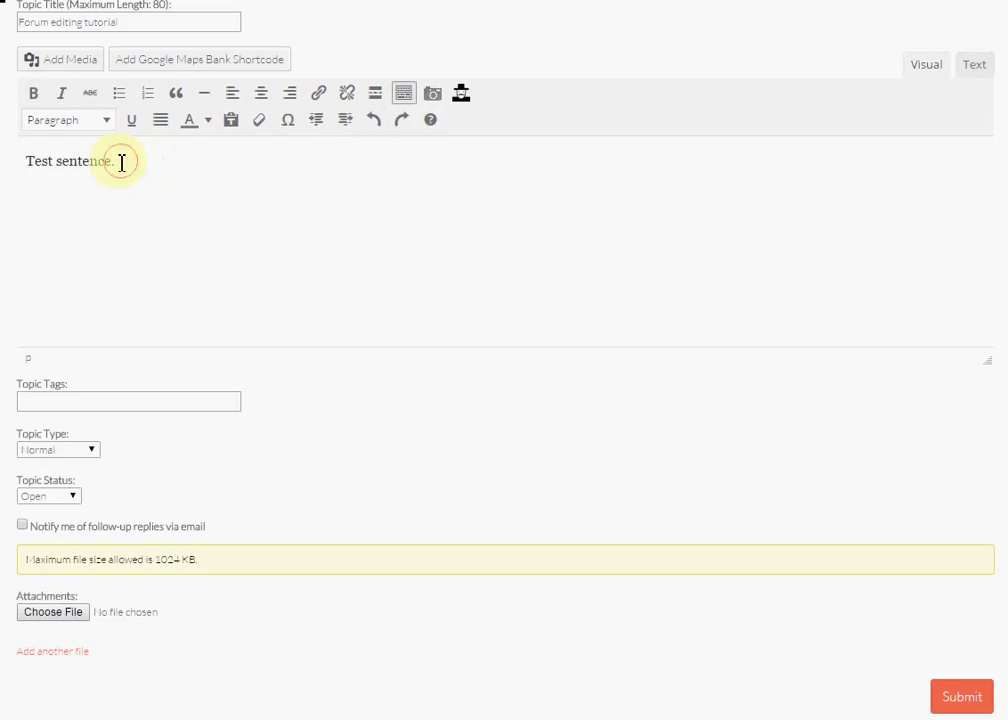
left_click(121, 162)
left_click_drag(121, 162, 3, 161)
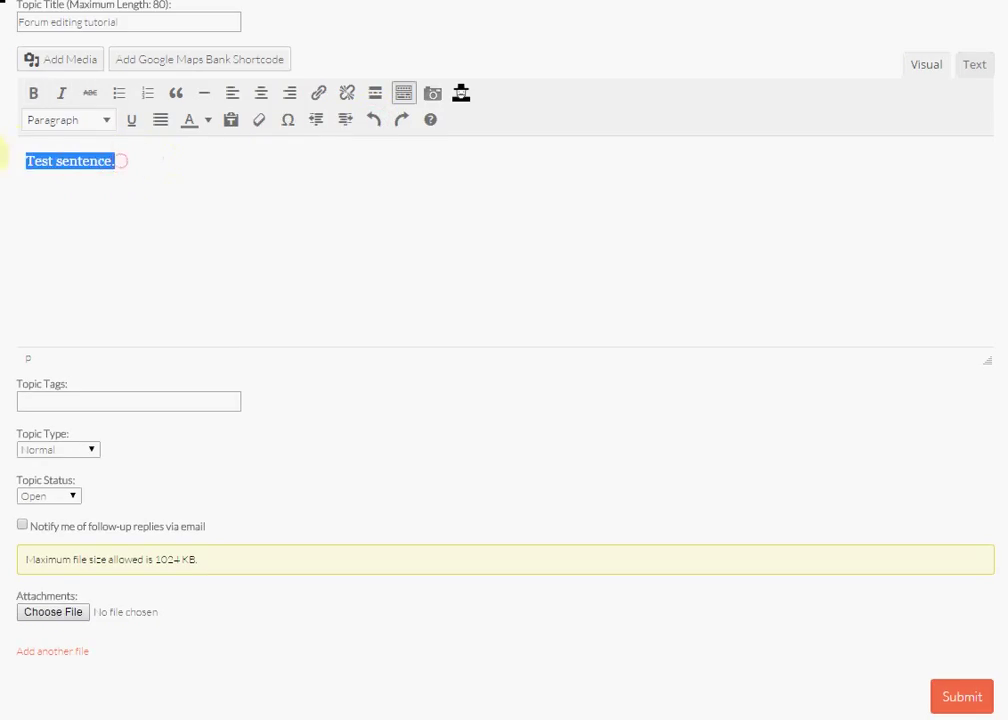
left_click(403, 125)
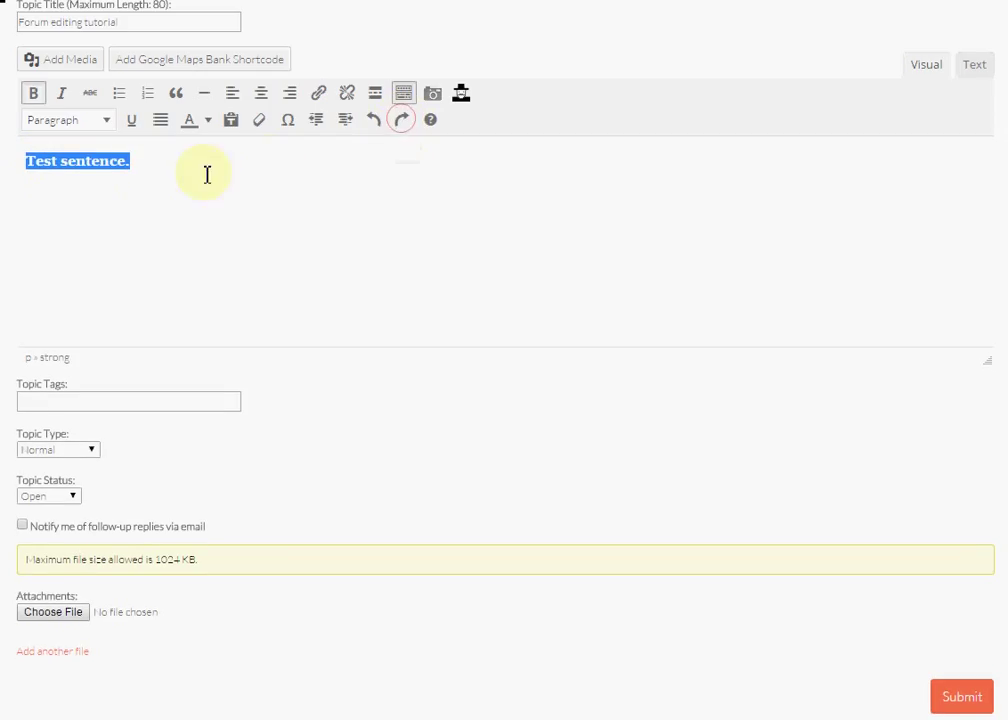
left_click(155, 163)
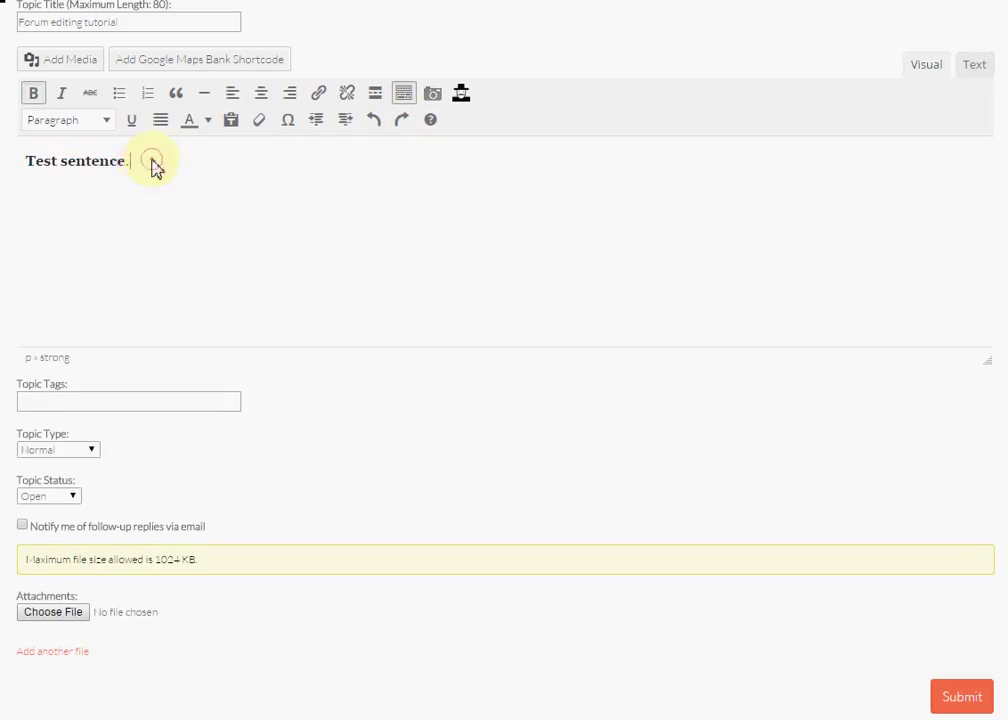
Undo the bold formatting and paste two copies of the test sentence as separate paragraphs below the original
left_click_drag(147, 162, 20, 161)
key("ctrl+c")
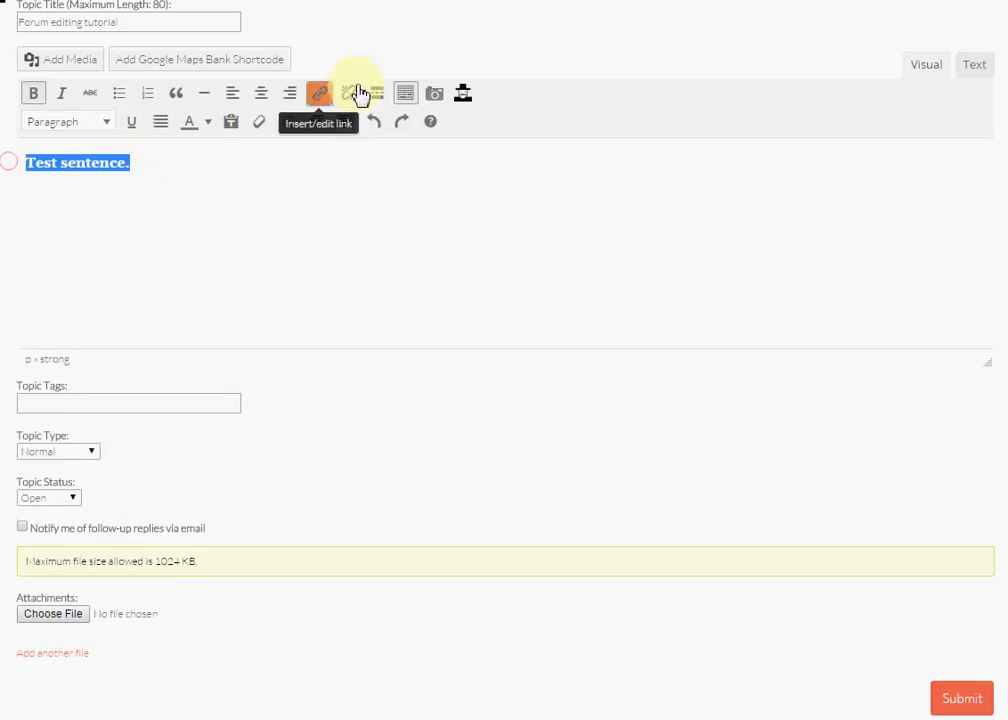
left_click(376, 122)
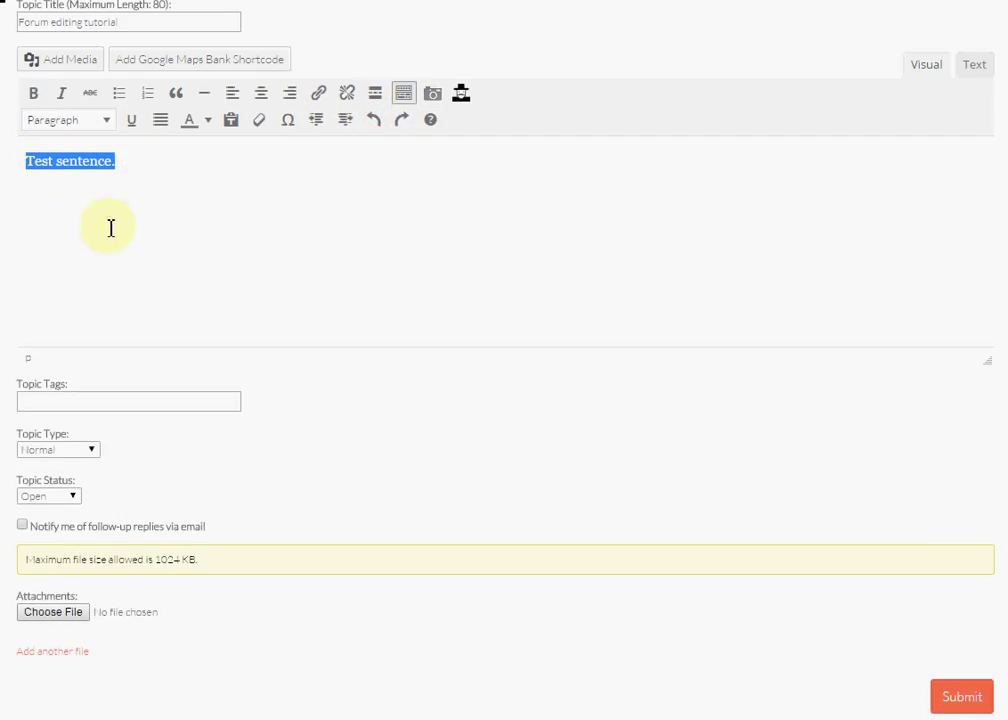
left_click(128, 161)
left_click(134, 162)
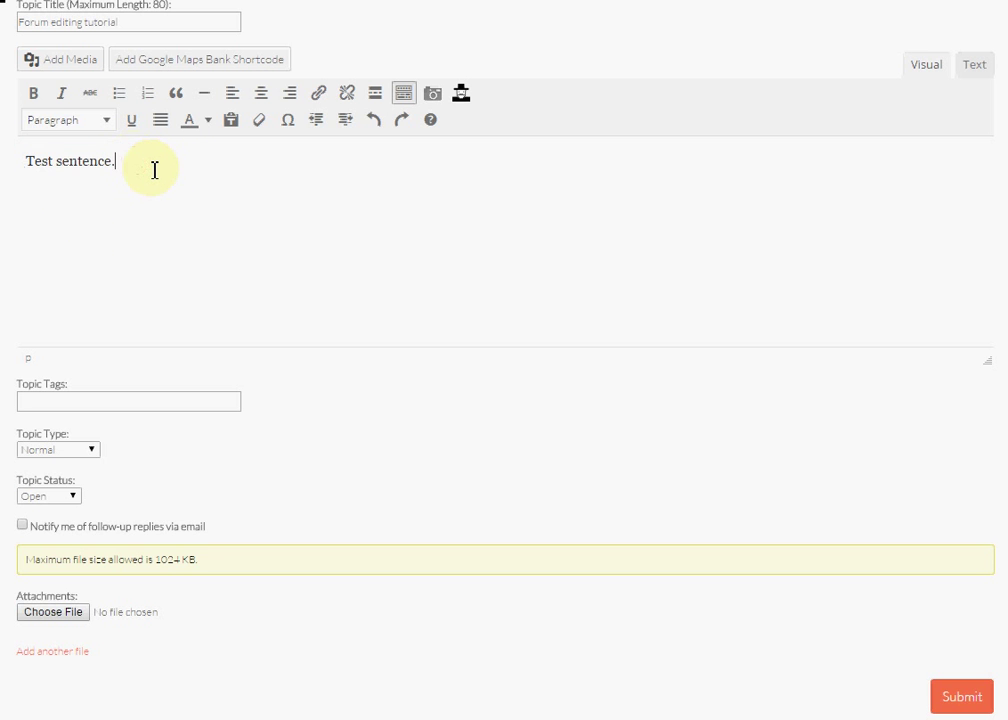
key("ctrl+v")
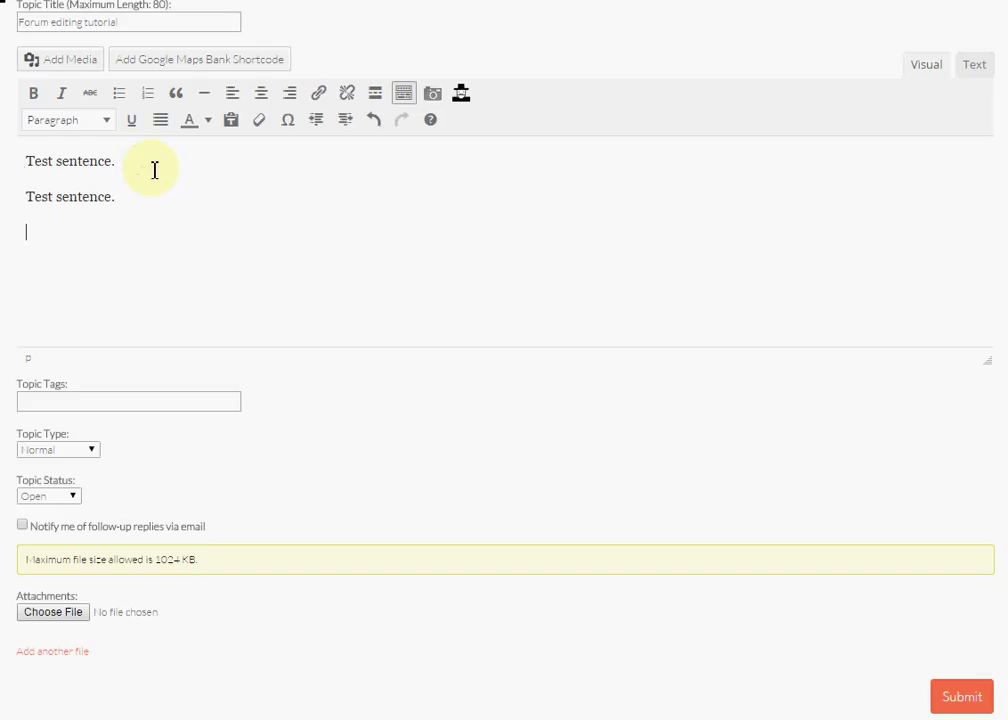
key("ctrl+v")
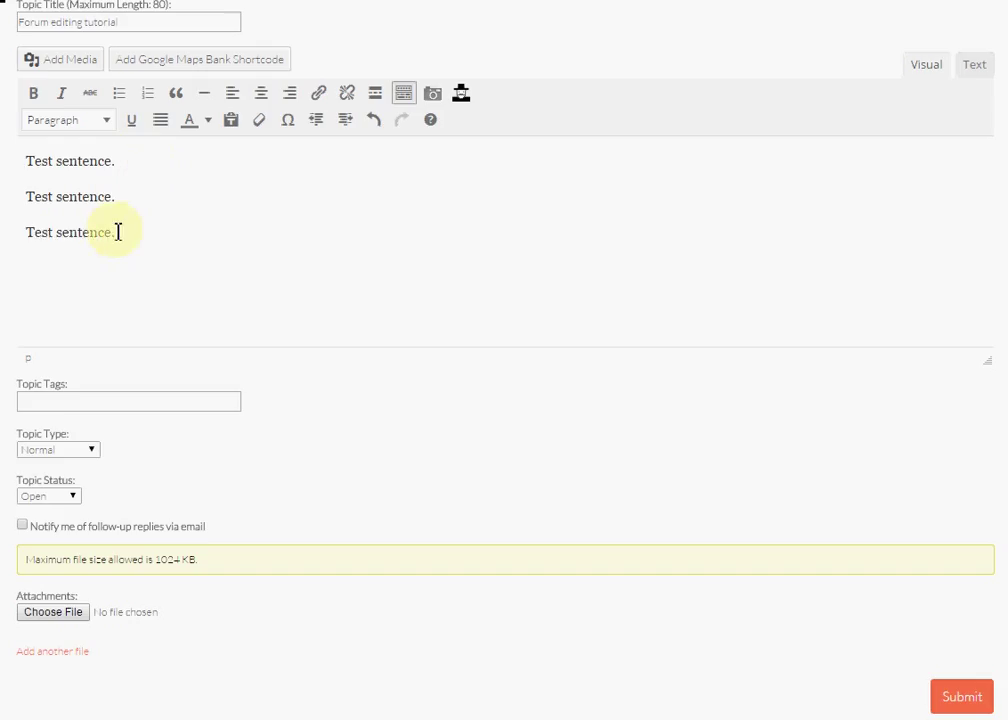
Turn the three test sentences into a bulleted list
left_click_drag(116, 230, 10, 157)
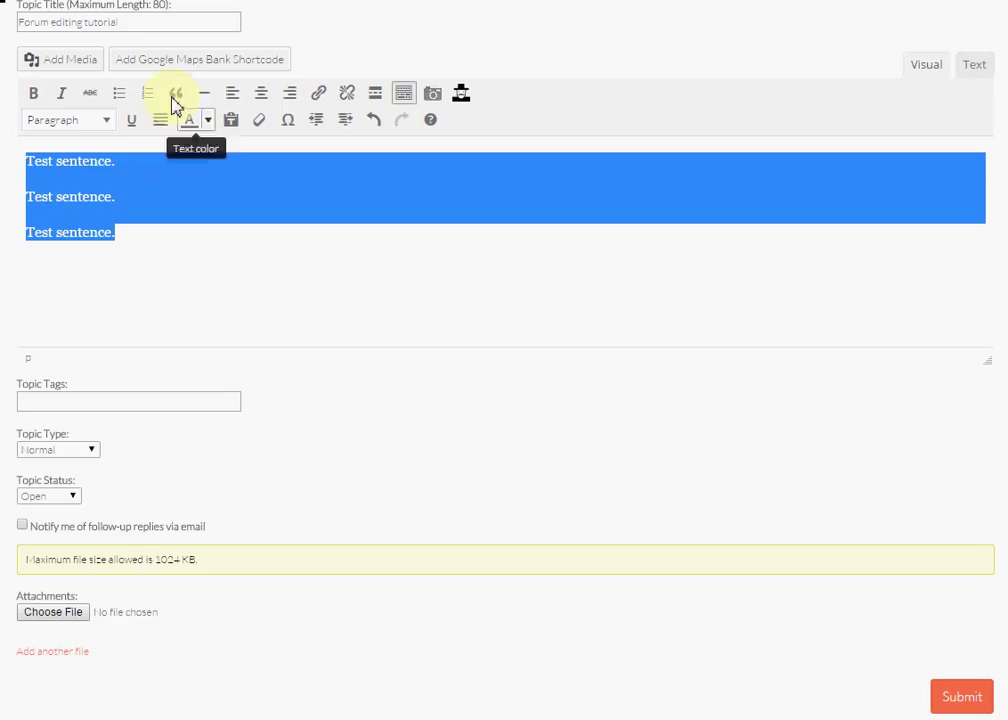
left_click(121, 94)
left_click(206, 155)
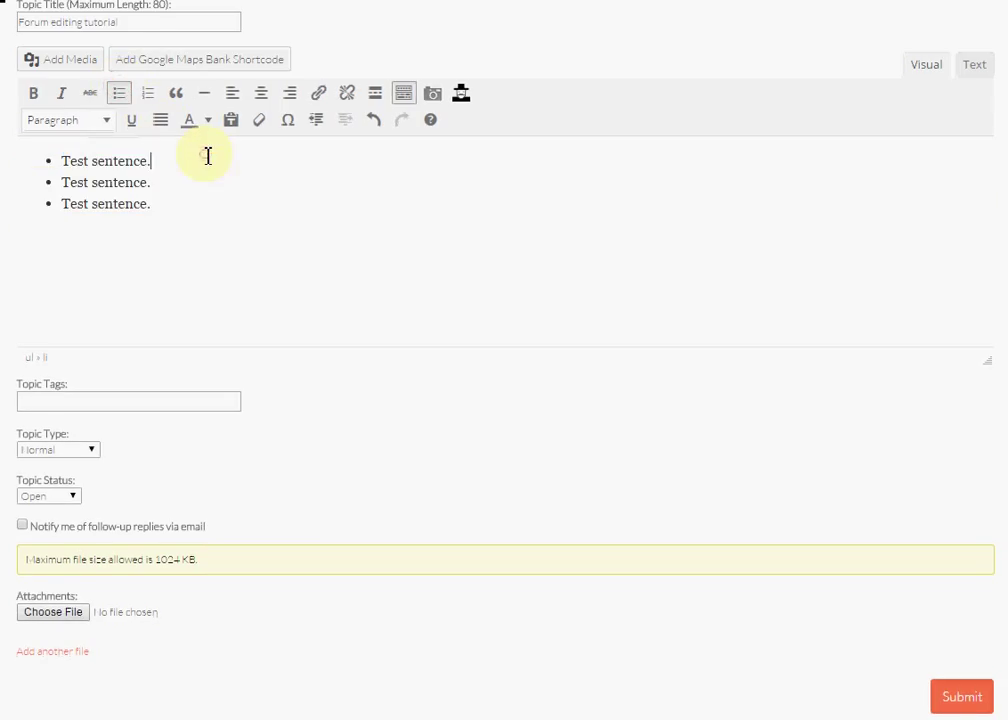
Change the bulleted list of three test sentences into a numbered list
left_click_drag(166, 204, 31, 156)
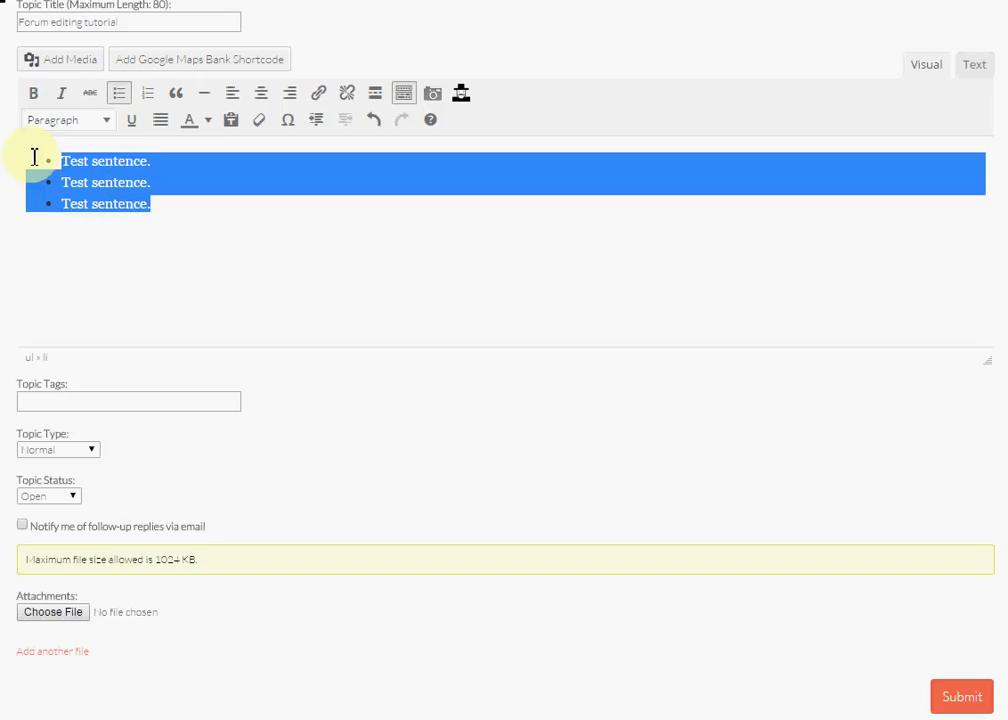
left_click(152, 98)
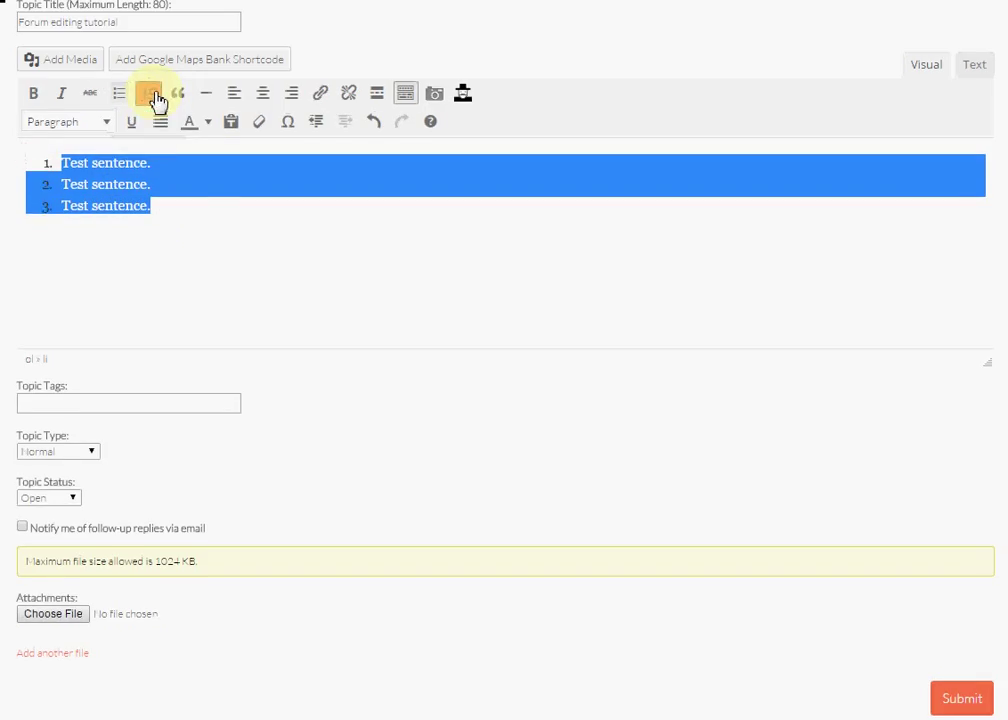
left_click(221, 214)
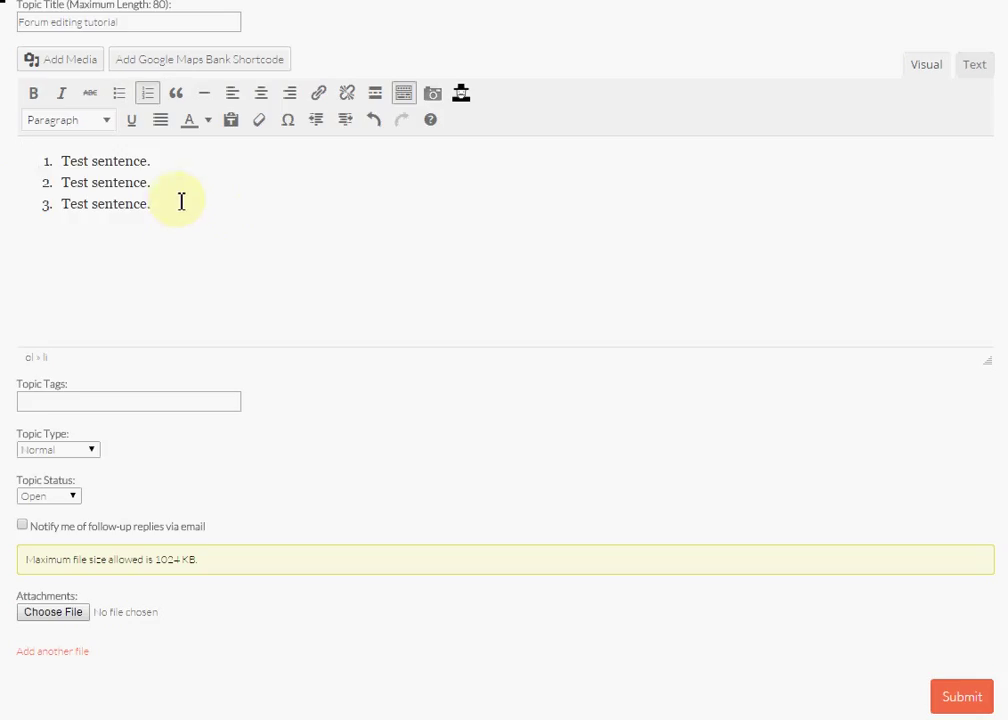
Undo the numbered and bulleted list formatting of the three test sentences
left_click_drag(175, 200, 7, 153)
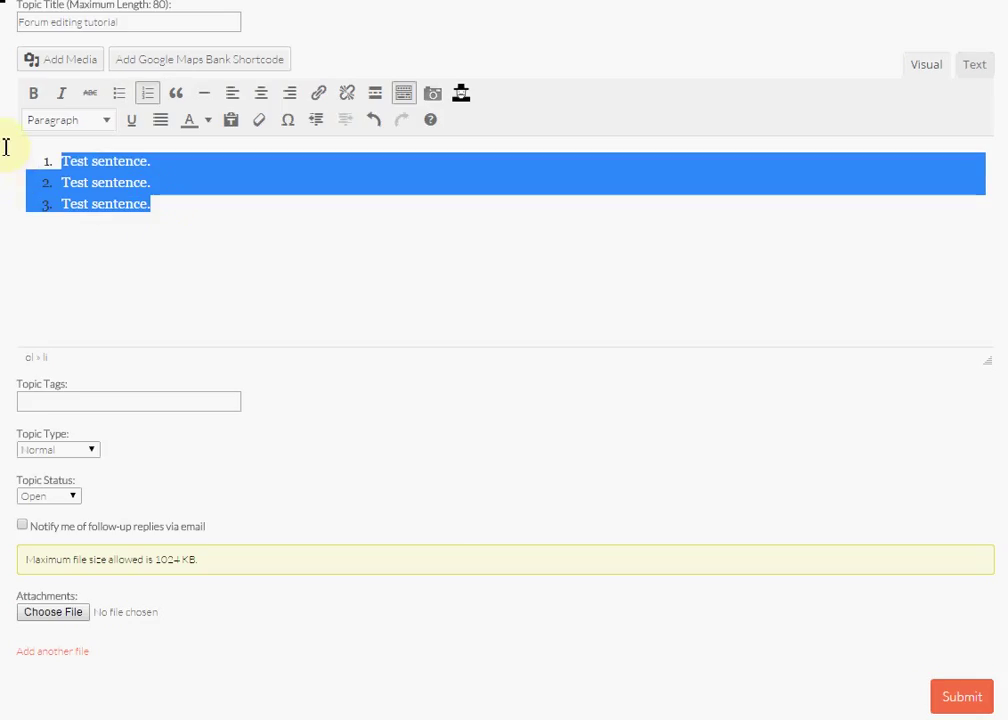
left_click(375, 120)
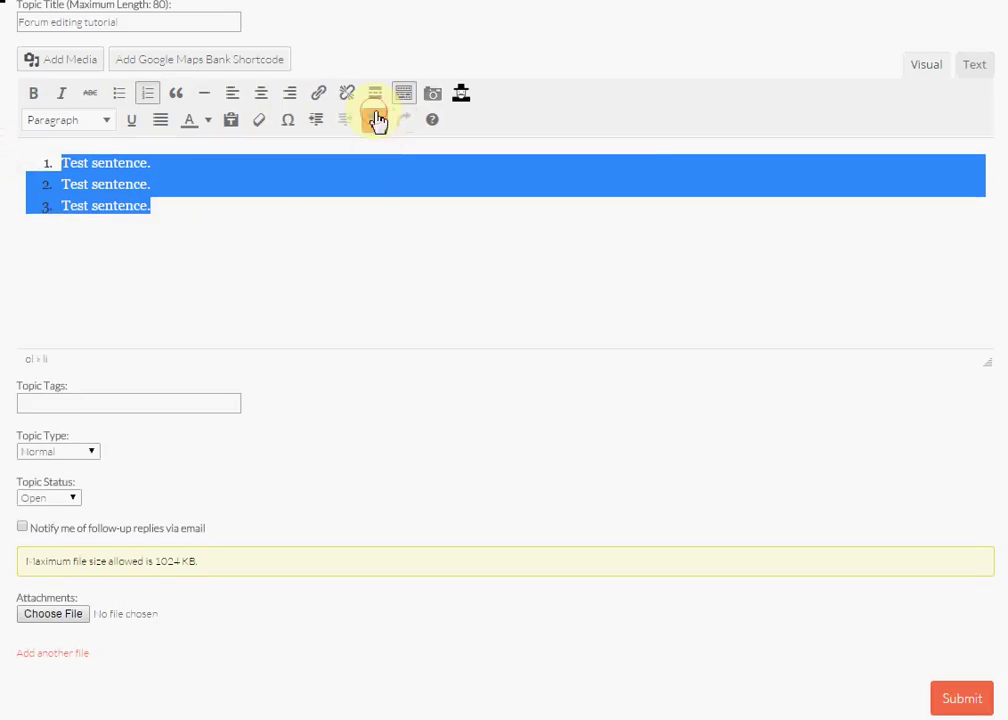
left_click(375, 120)
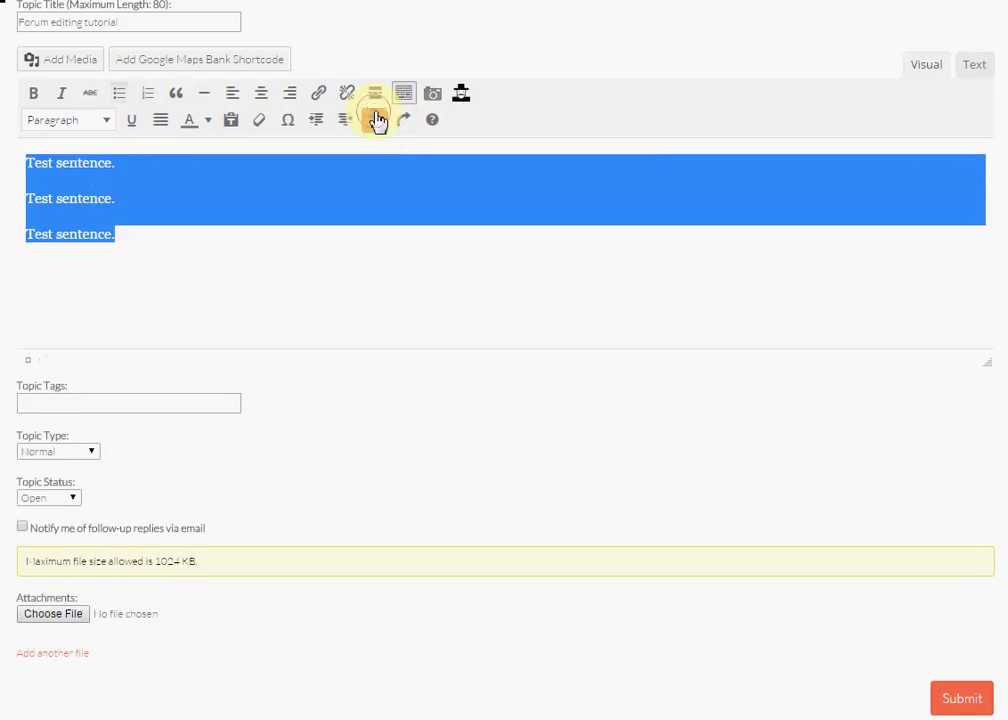
left_click(222, 253)
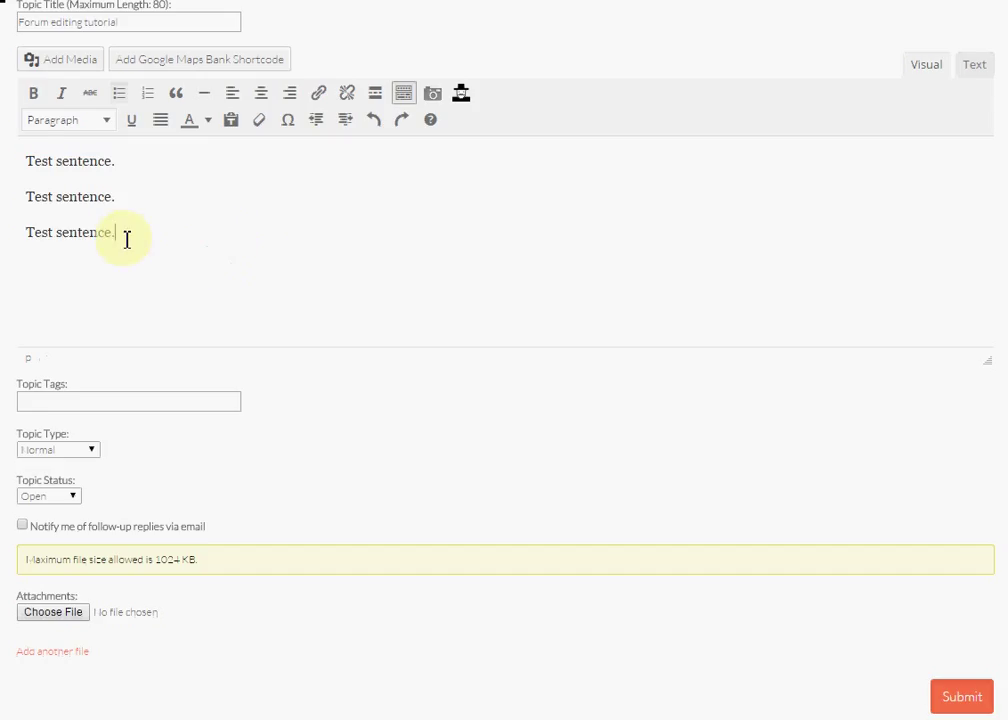
Format the third test sentence as bold, the second as italic and the first with strikethrough
left_click_drag(124, 232, 9, 230)
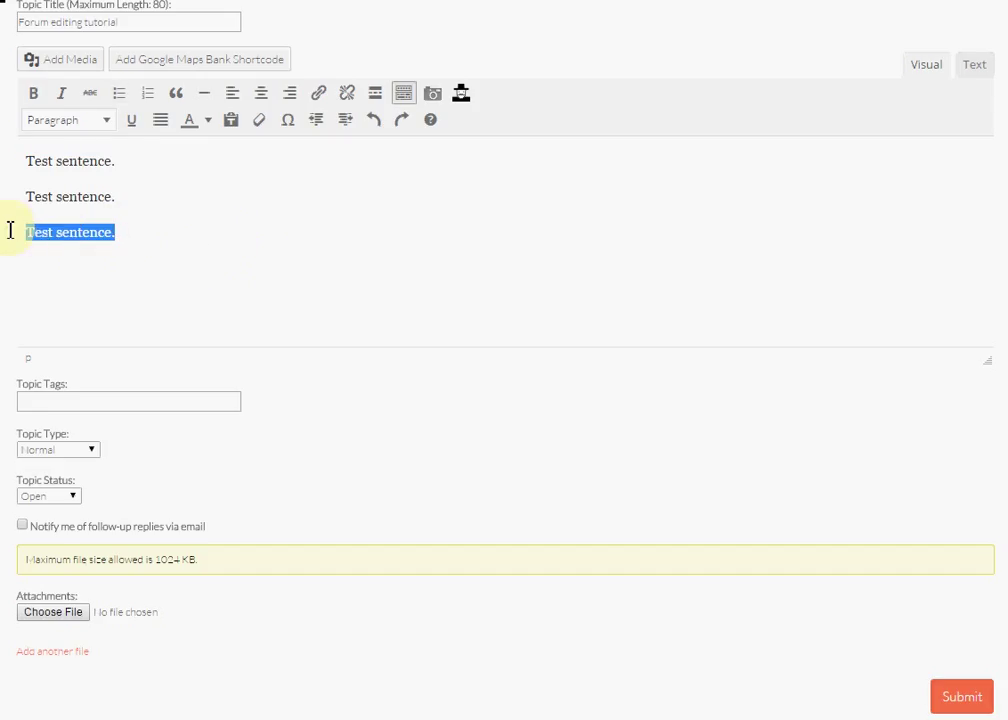
left_click(33, 93)
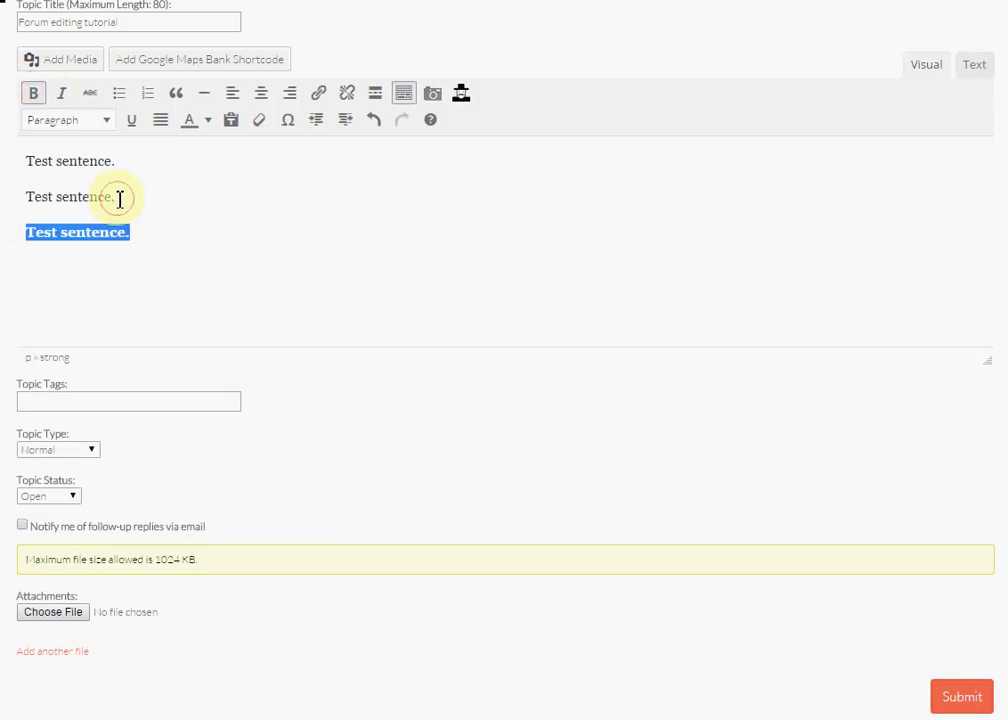
left_click_drag(119, 197, 8, 203)
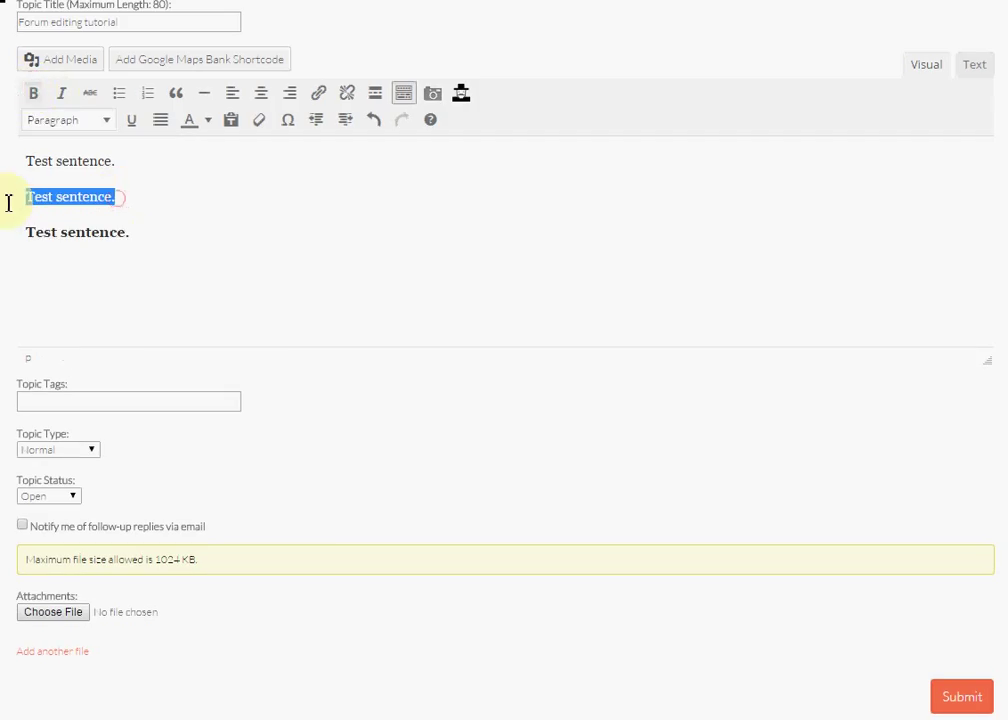
left_click(61, 93)
left_click_drag(124, 163, 2, 147)
left_click(89, 93)
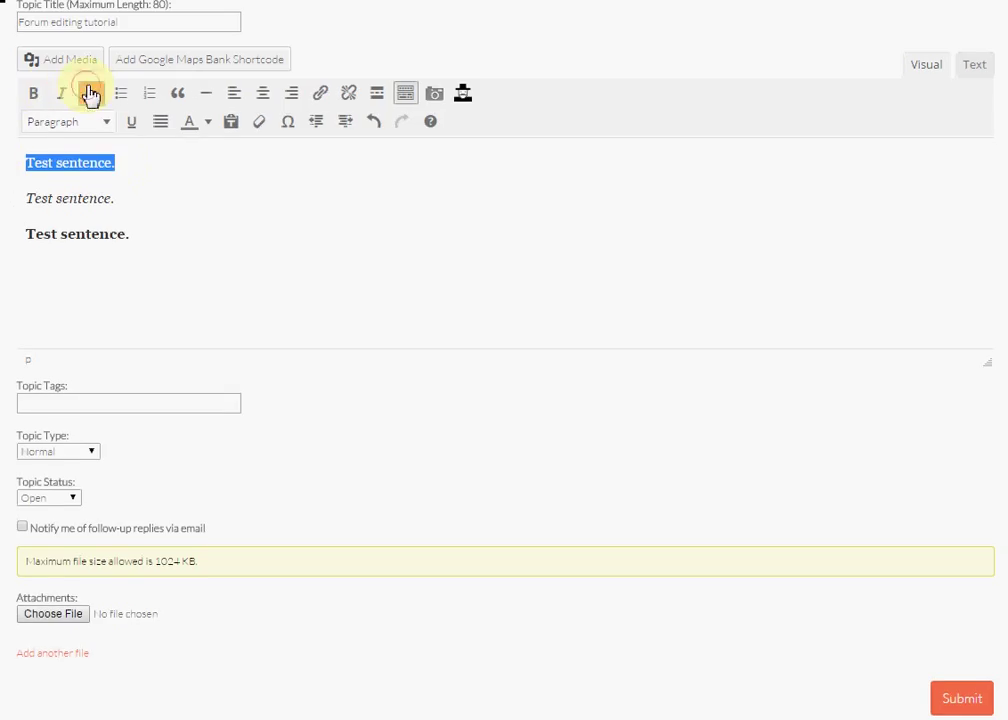
Clear all formatting from the three test sentences
left_click_drag(151, 229, 2, 150)
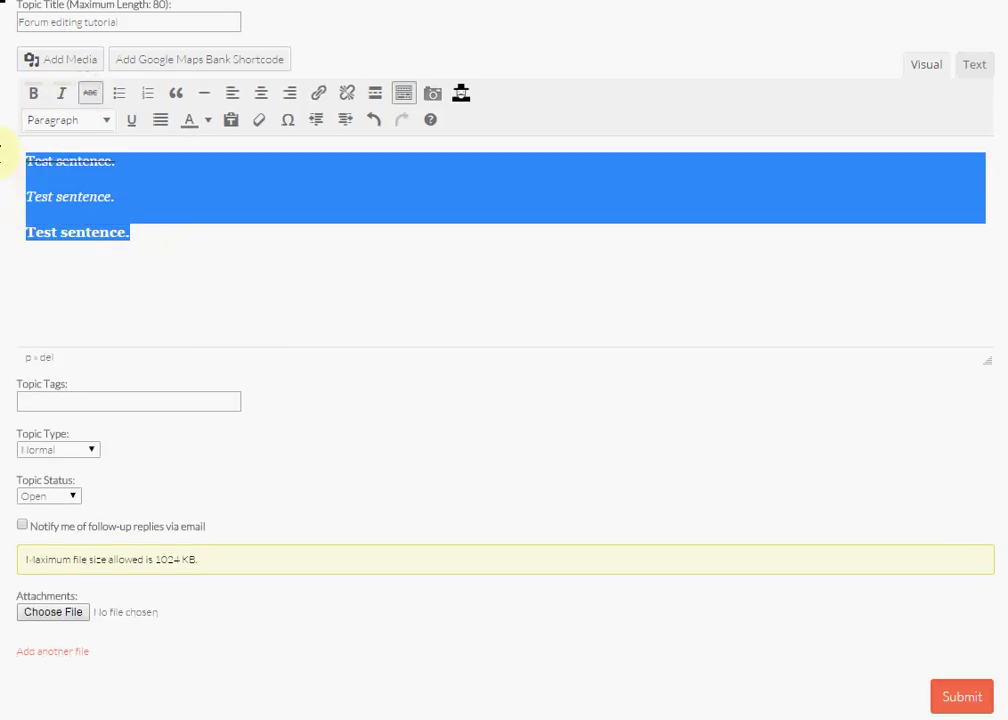
left_click(262, 122)
left_click(208, 264)
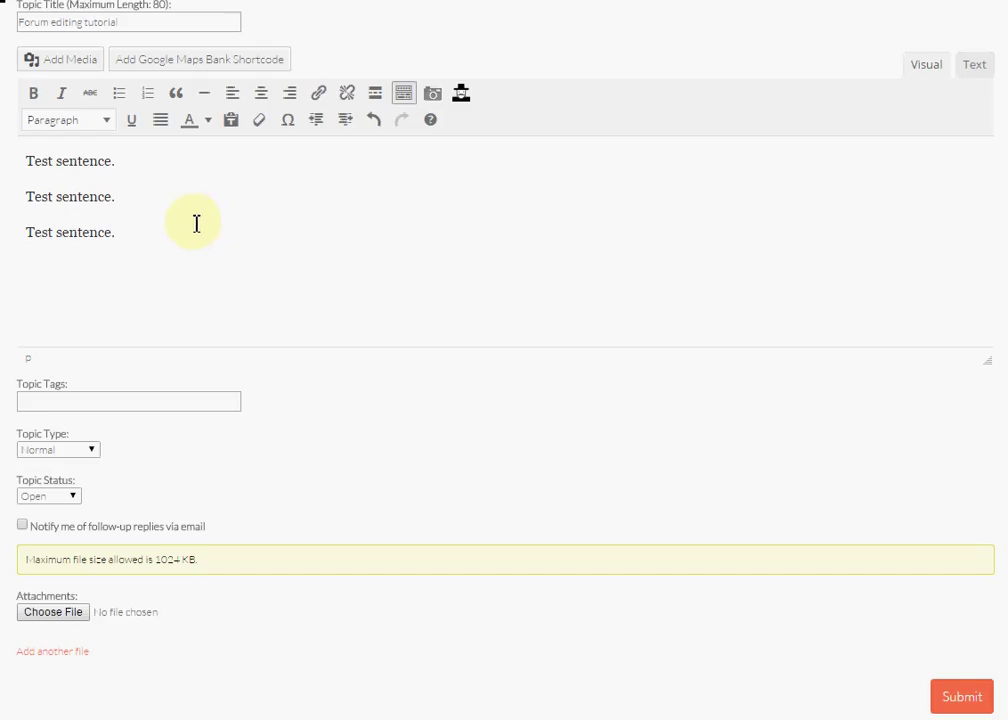
Hide the editor's second row of formatting tools and show it again
left_click(405, 96)
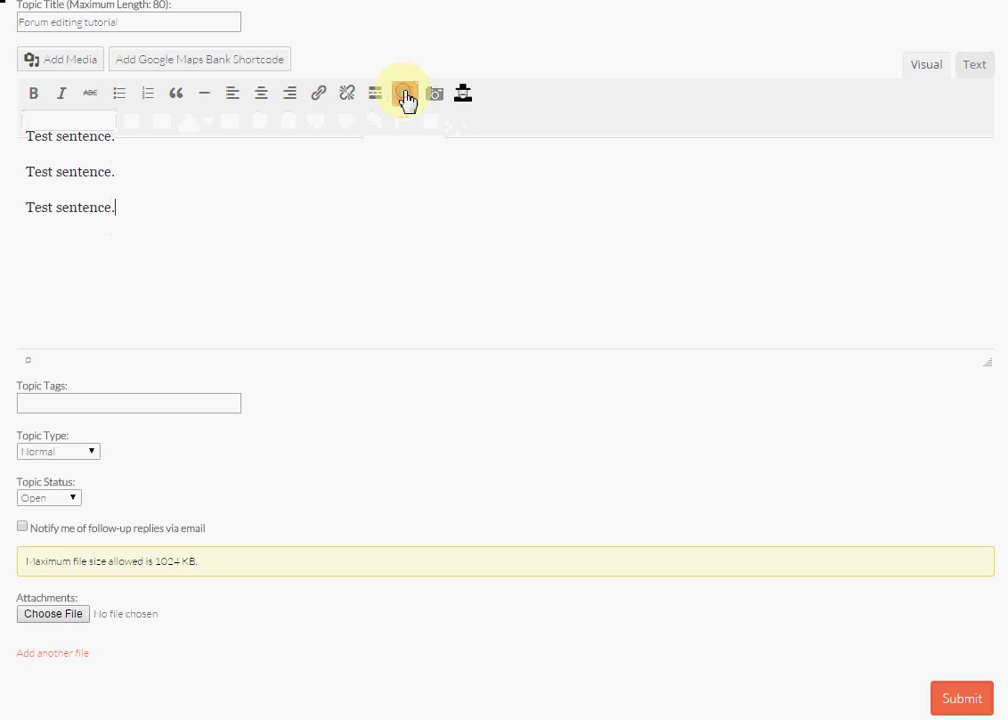
left_click(405, 96)
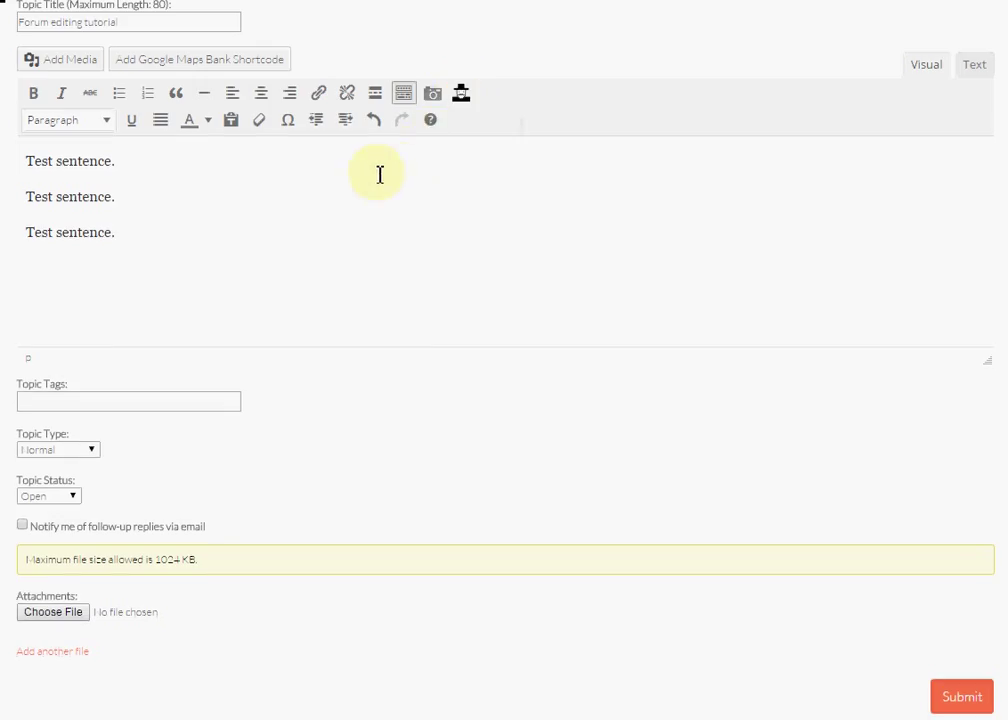
Turn on plain-text pasting, acknowledge the notice and place the cursor after the third test sentence
left_click(231, 122)
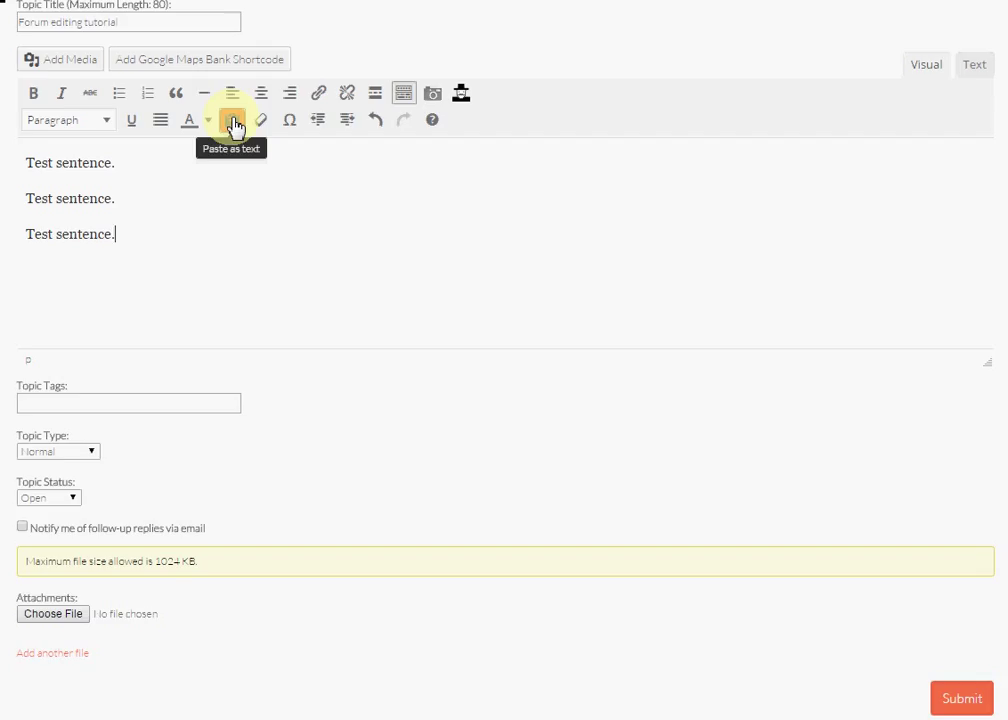
left_click(234, 124)
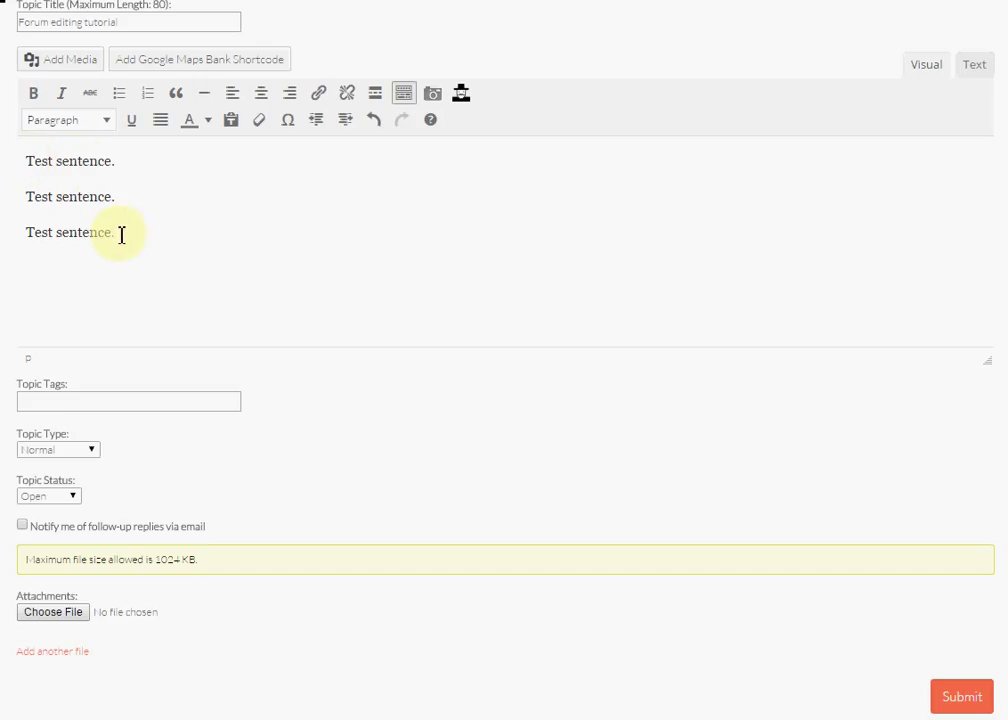
left_click(233, 122)
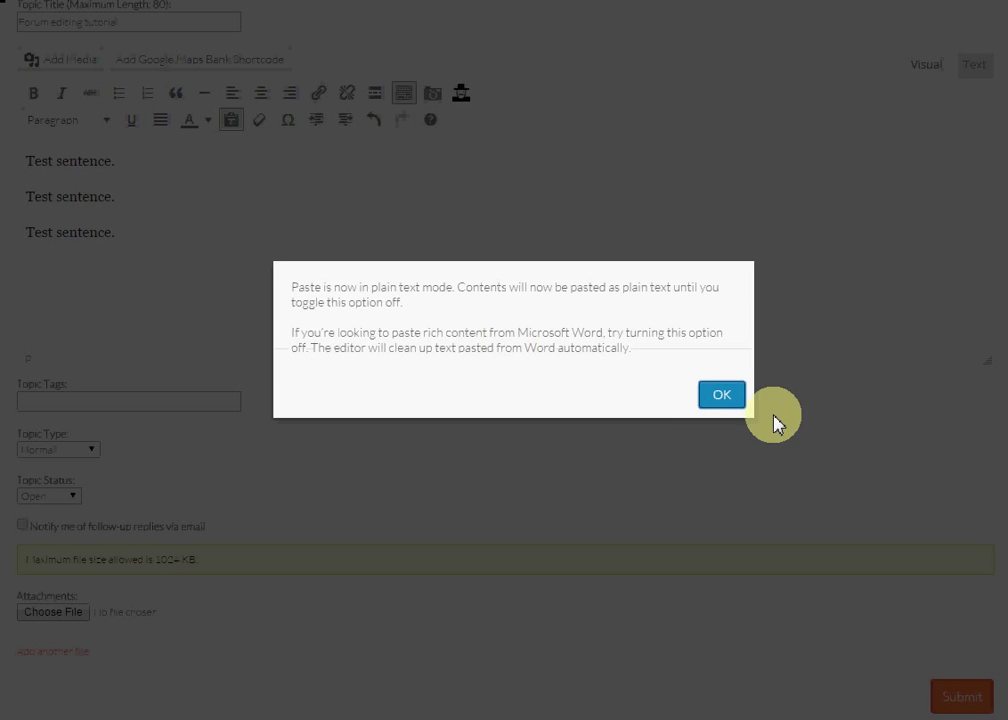
left_click(722, 398)
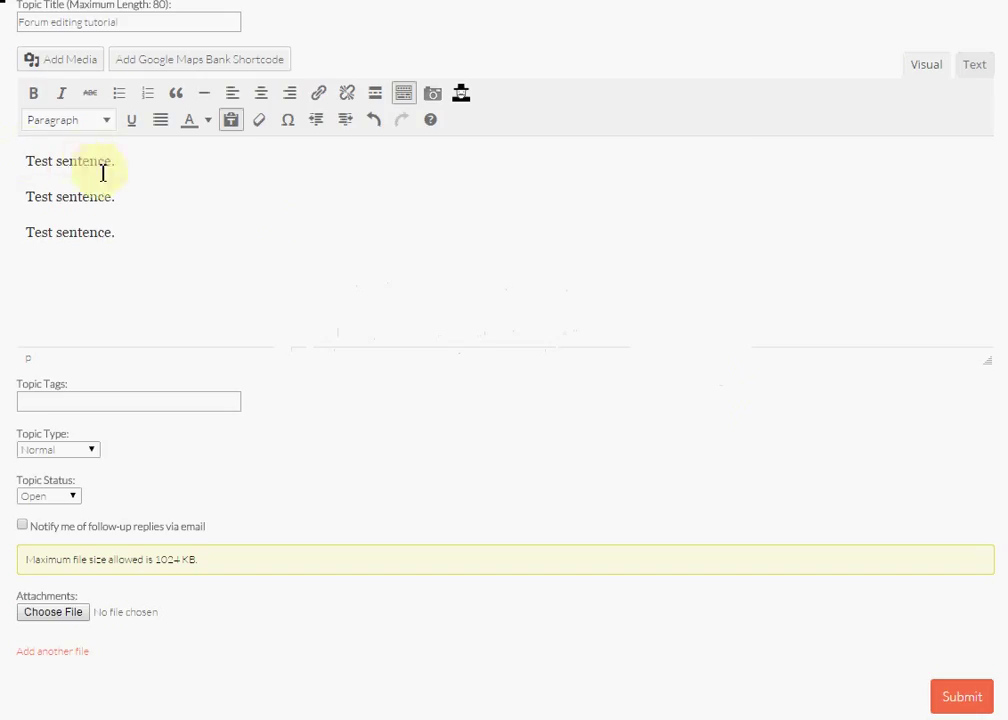
left_click(162, 253)
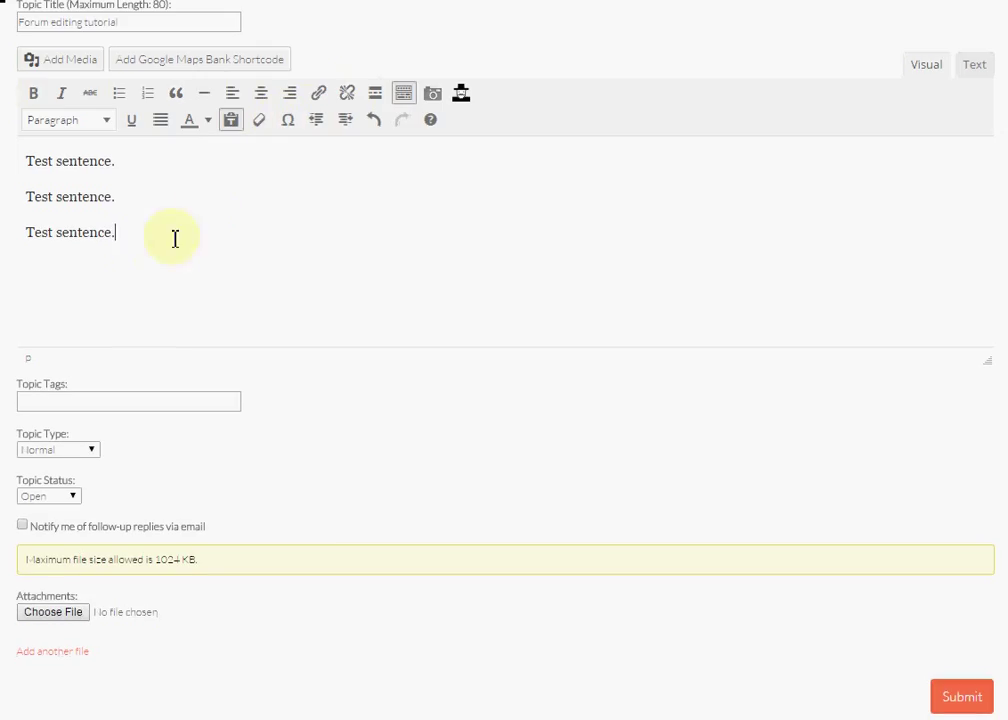
left_click(113, 196)
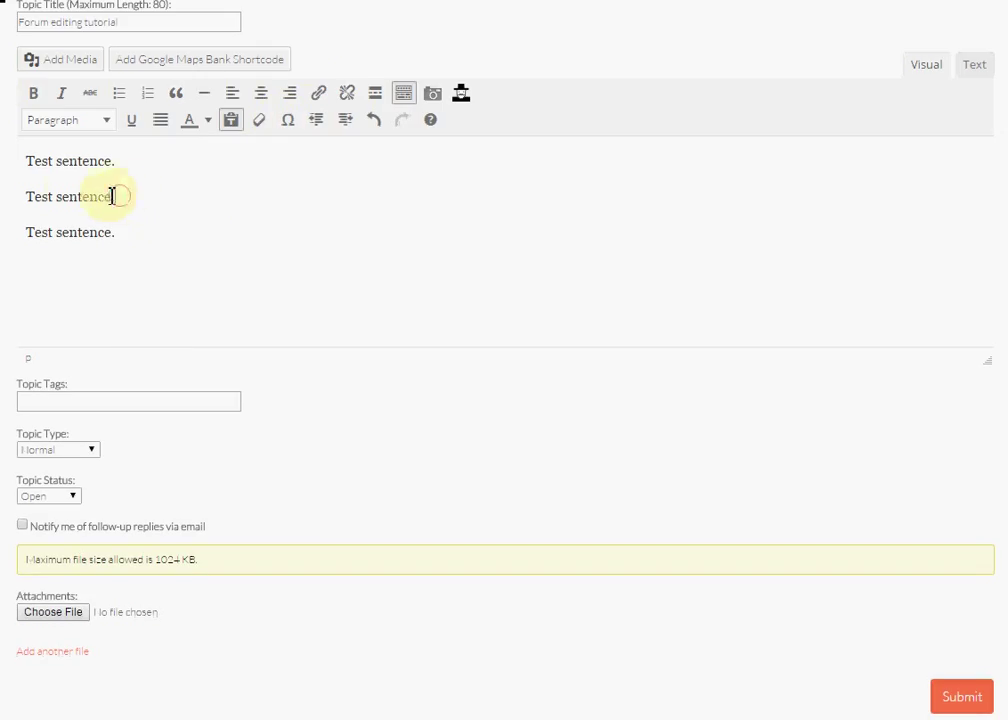
left_click_drag(113, 196, 5, 190)
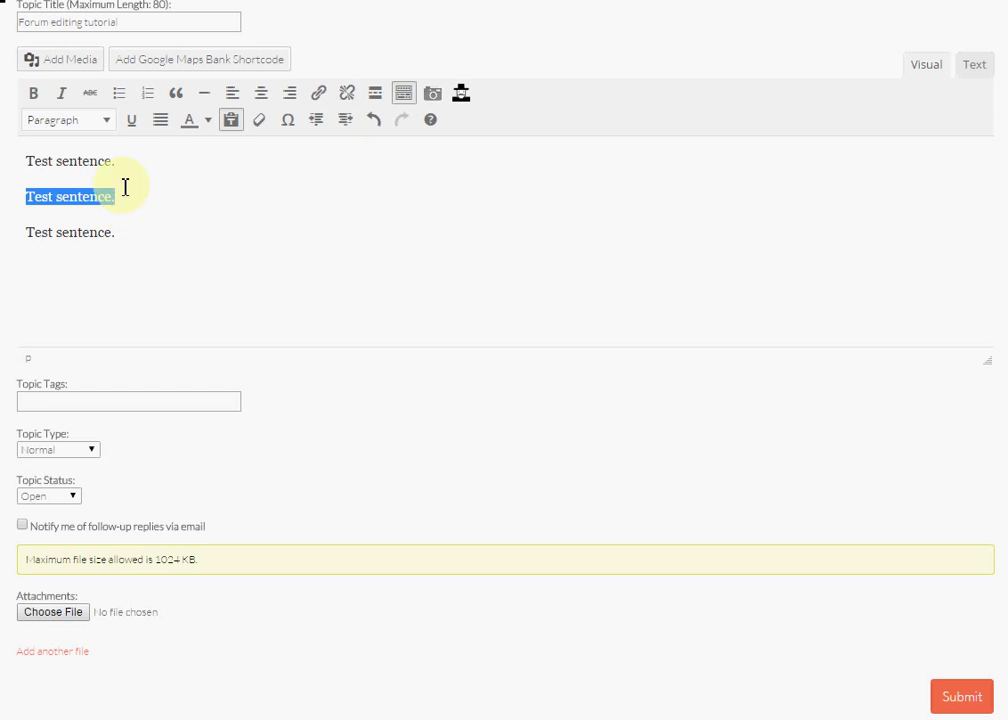
left_click(318, 95)
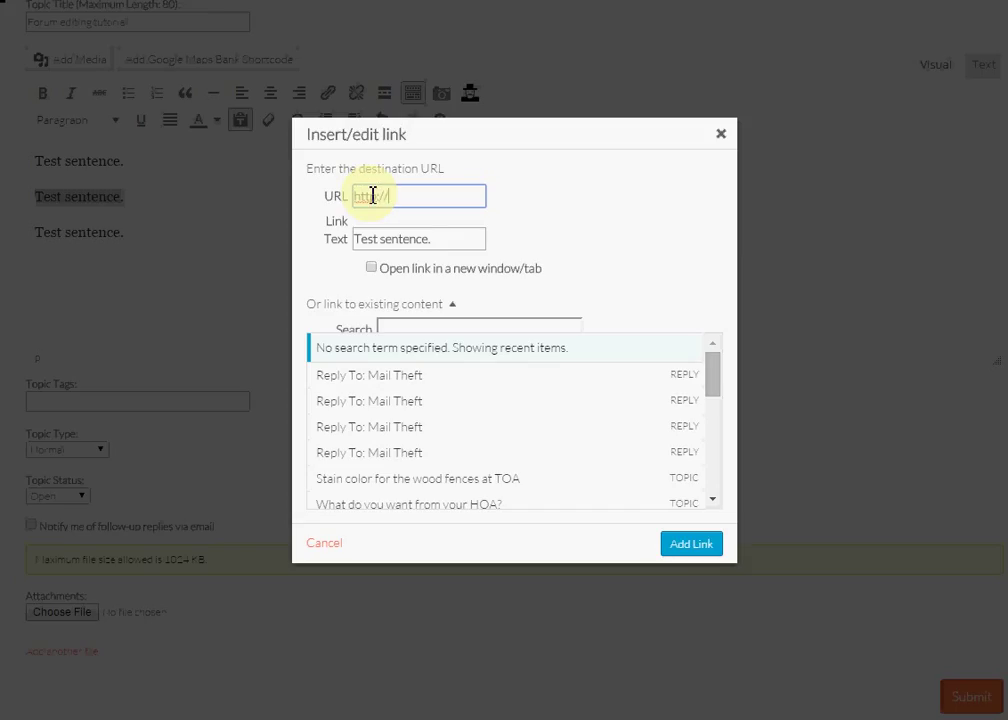
type("/tpwmn")
key("BackSpace")
type("omesofaddison.com")
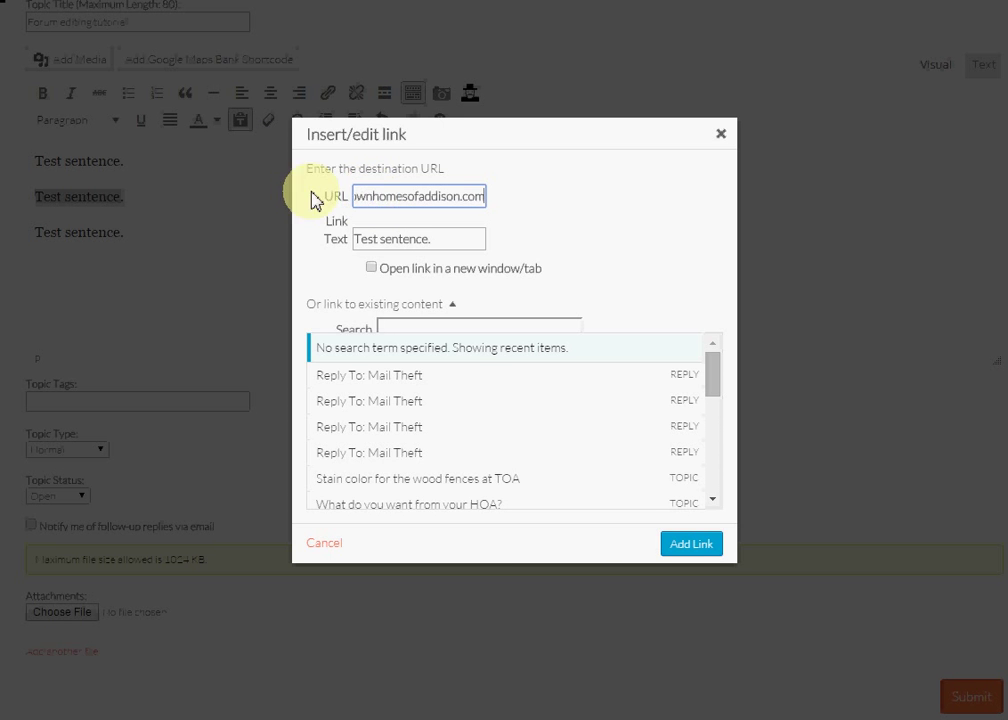
left_click(371, 270)
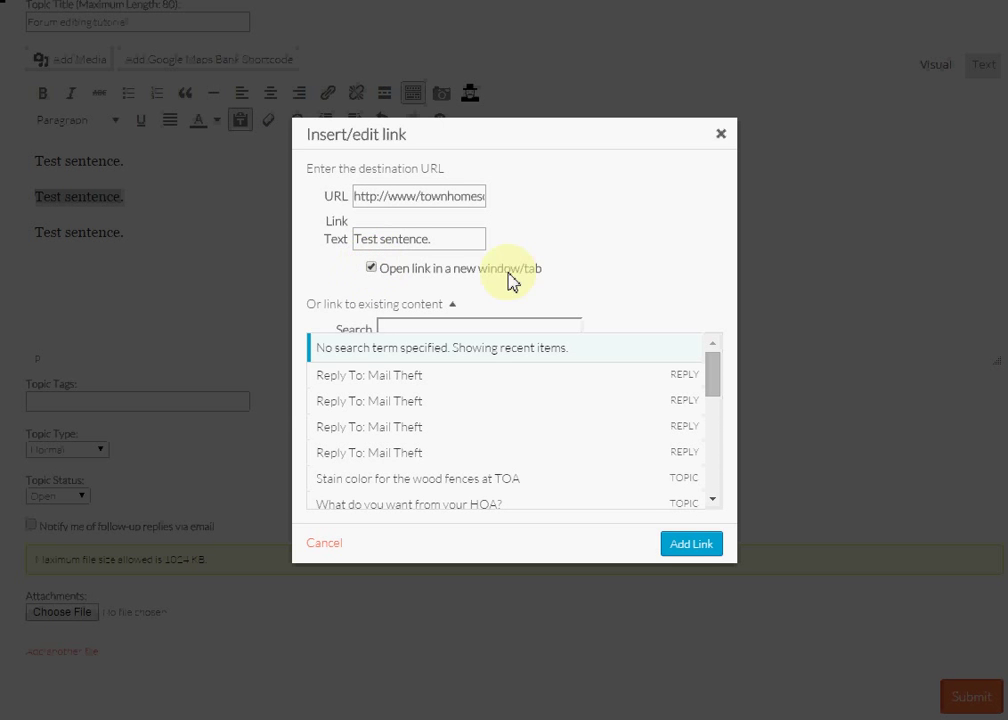
left_click(690, 548)
left_click(200, 250)
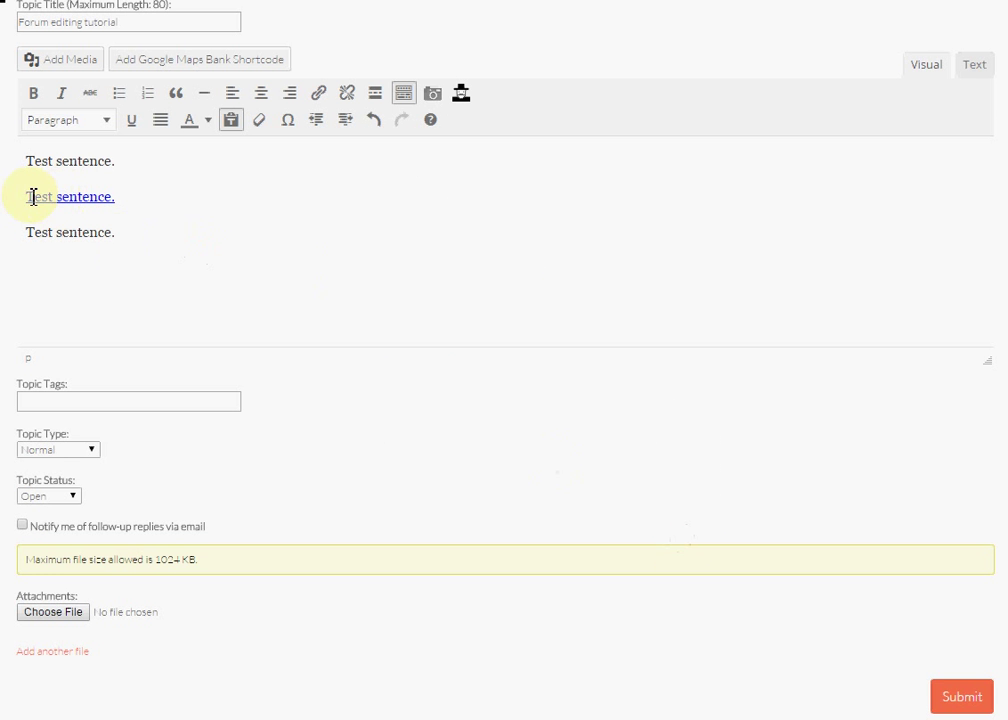
Reopen and update the link on the second test sentence without changing its settings, and remove the link
left_click(118, 197)
left_click_drag(118, 197, 15, 195)
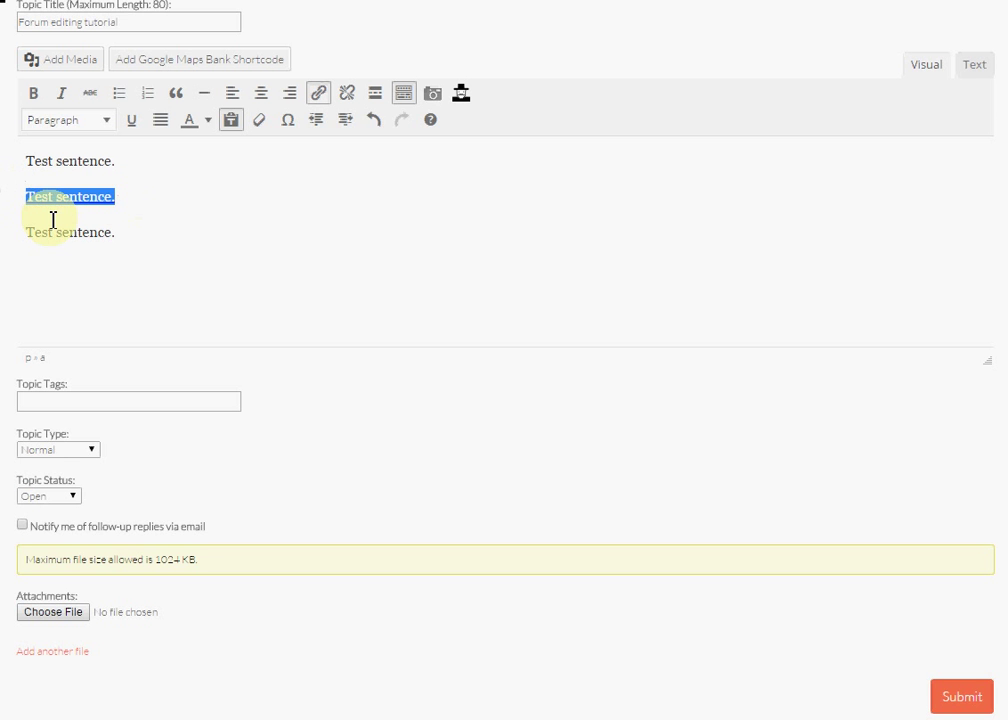
left_click(319, 99)
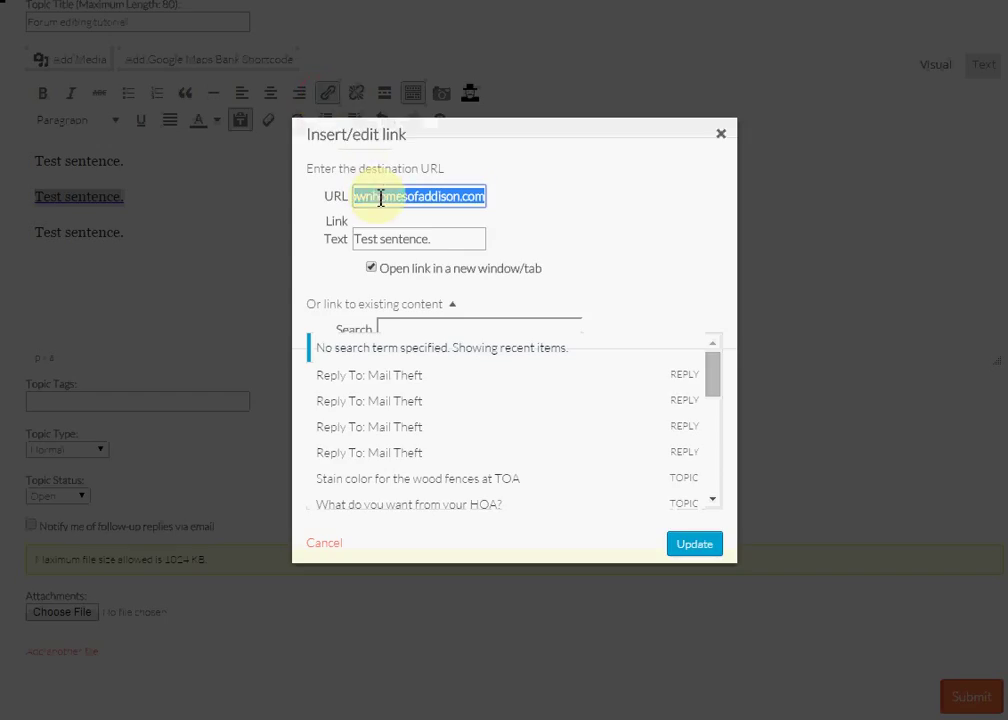
left_click(695, 548)
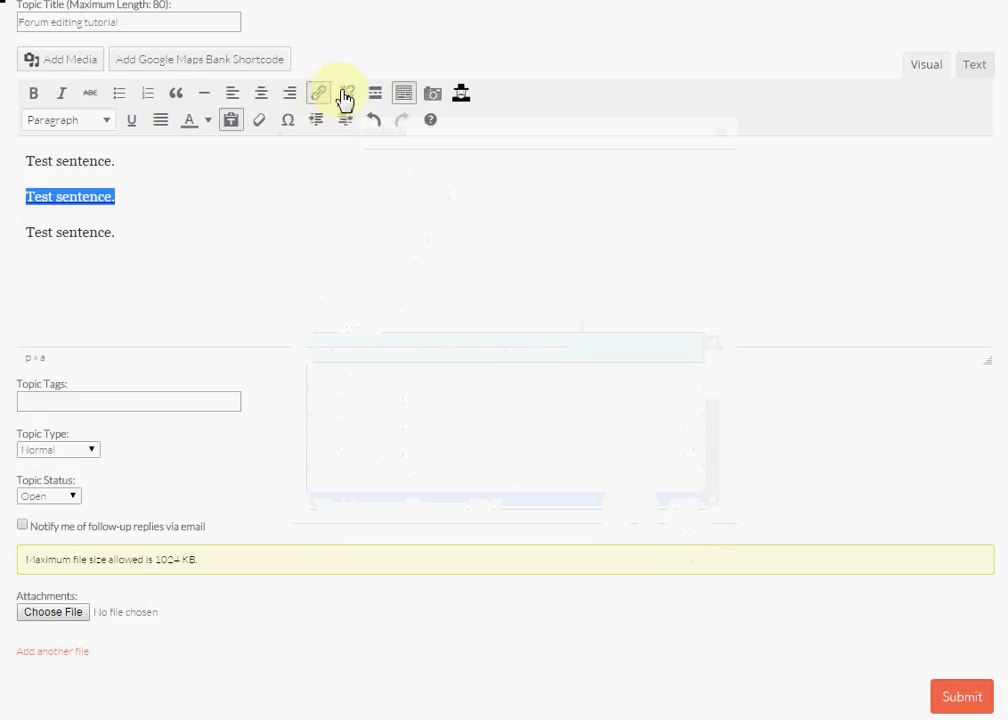
left_click(346, 95)
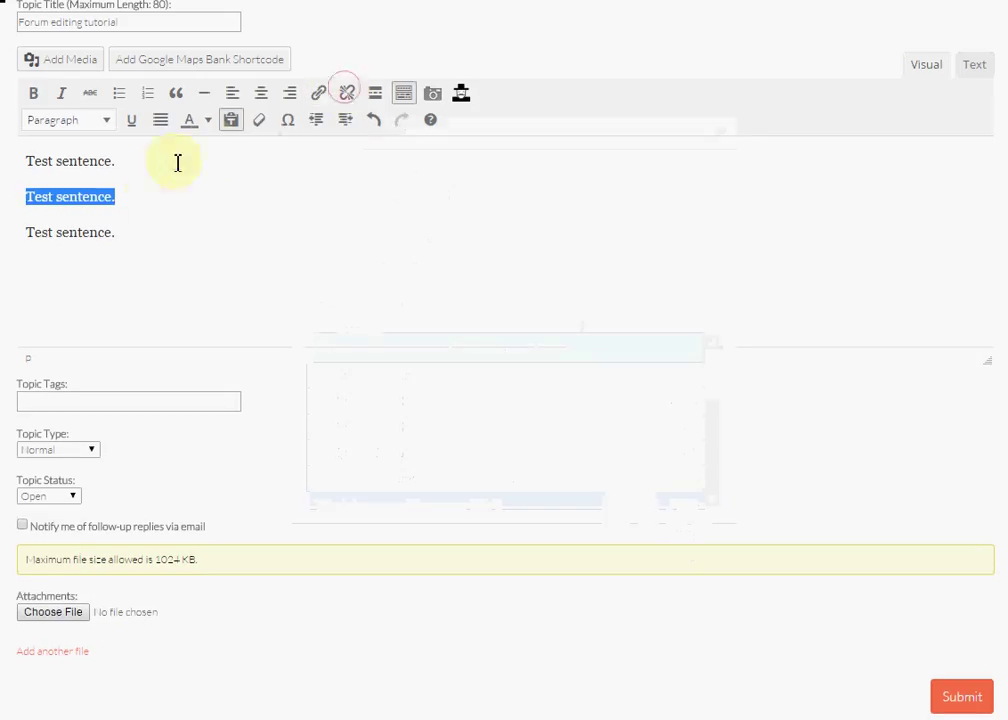
left_click(135, 235)
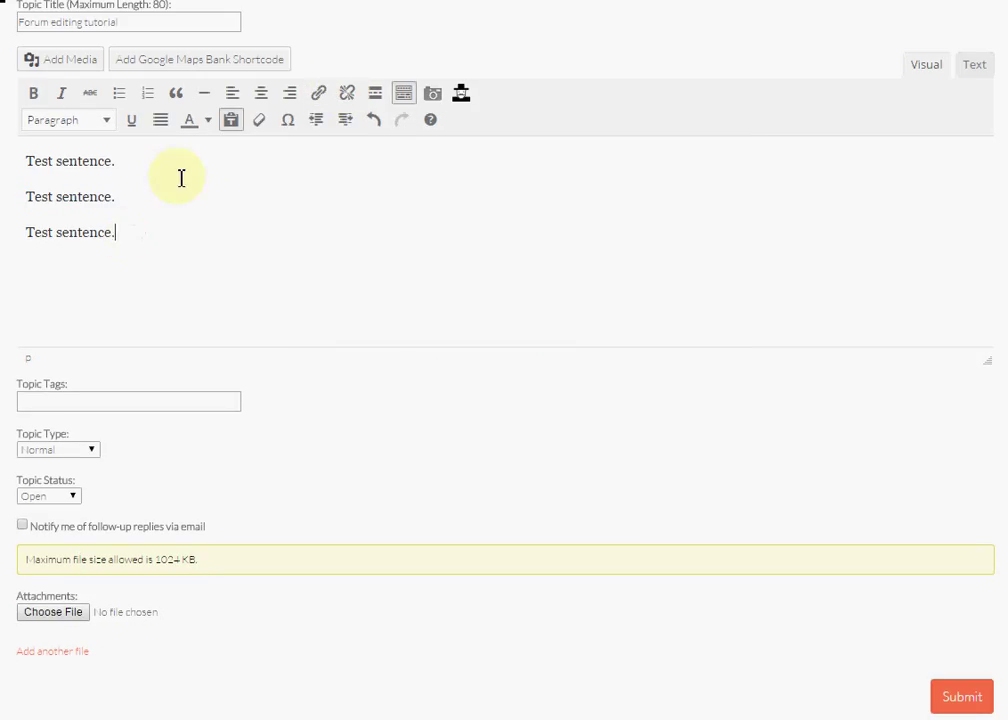